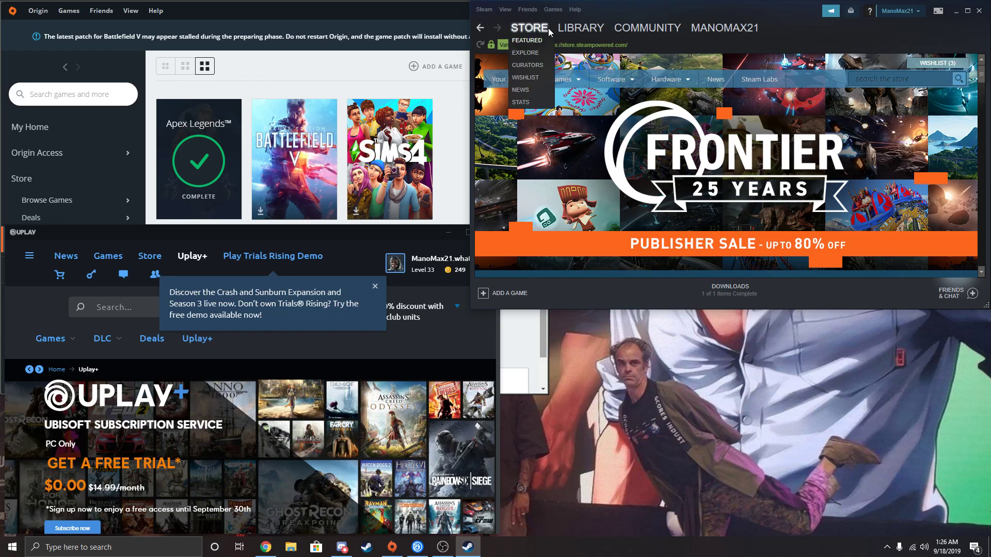
# Step: In Steam's download settings, bring up the library folder list and start adding a new library folder
pyautogui.click(492, 10)
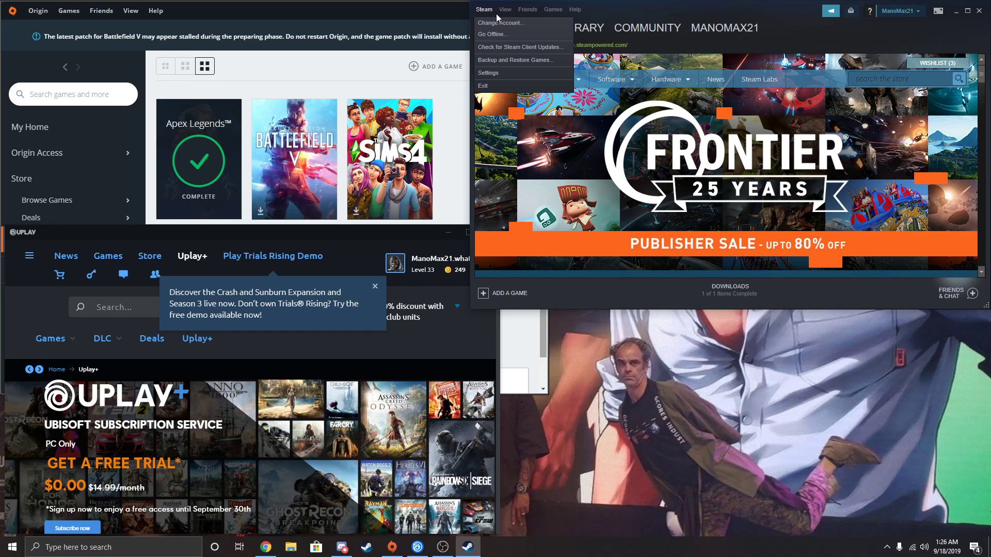
pyautogui.click(490, 72)
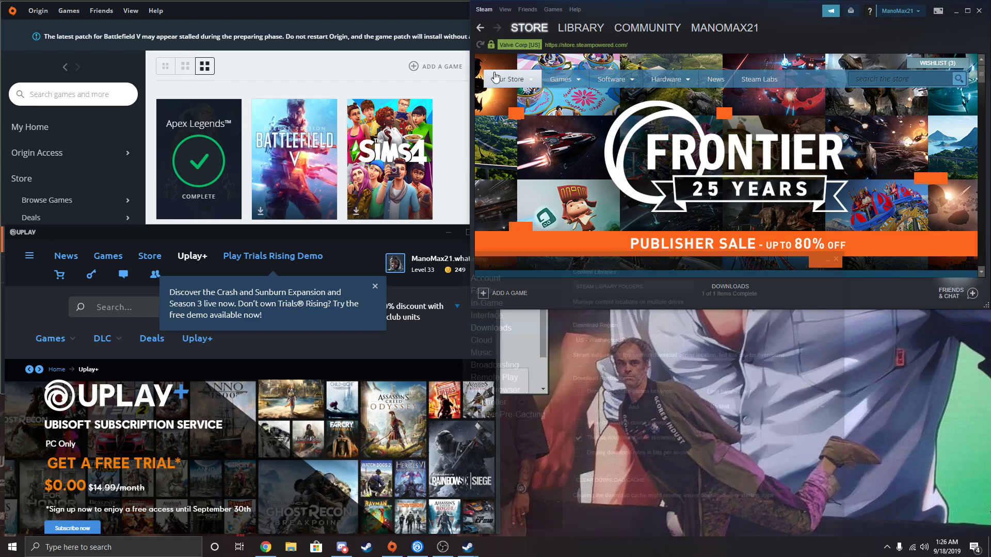
pyautogui.moveTo(647, 265); pyautogui.dragTo(617, 175)
pyautogui.click(598, 203)
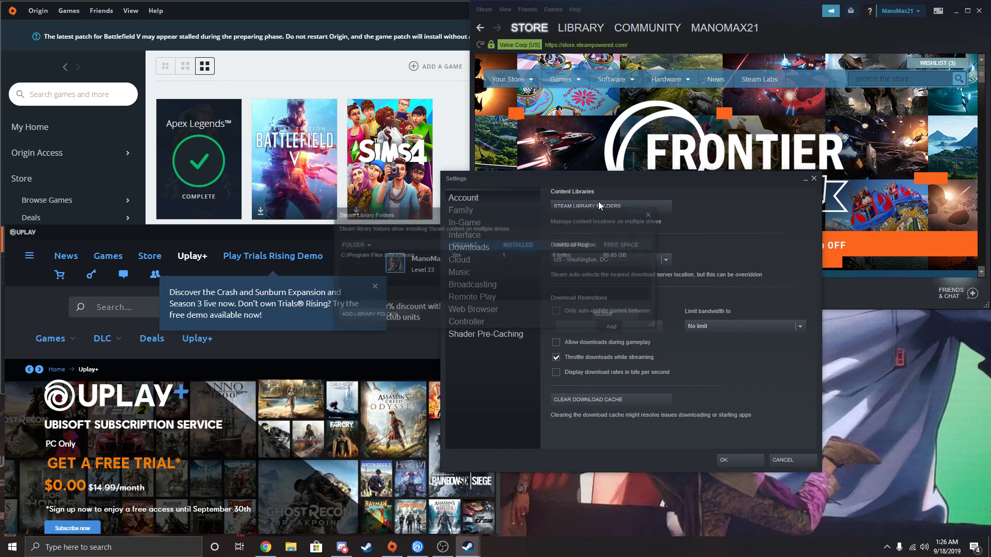
pyautogui.click(389, 316)
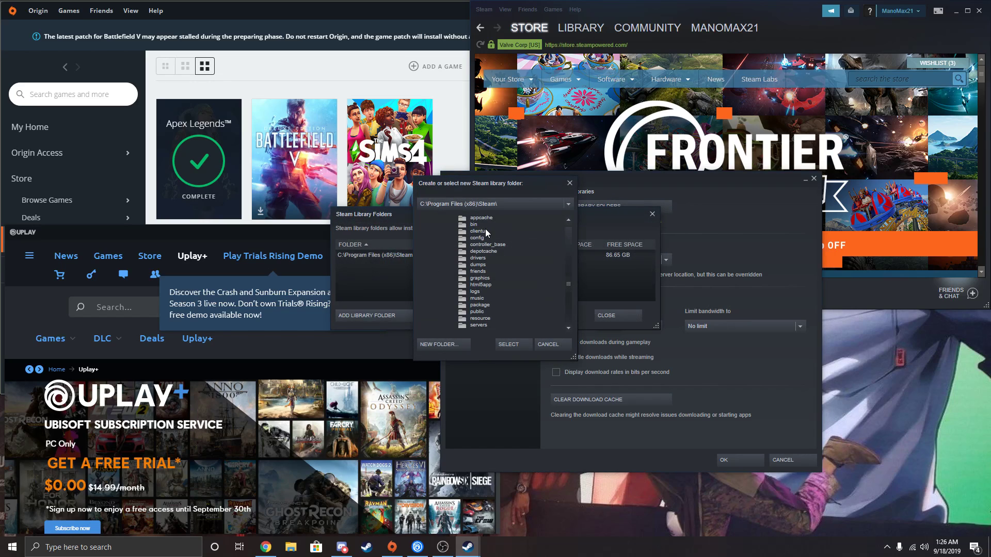
# Step: Try to add the existing steamapps folder inside D:\games as a library folder, and close the settings
pyautogui.click(465, 204)
pyautogui.click(465, 217)
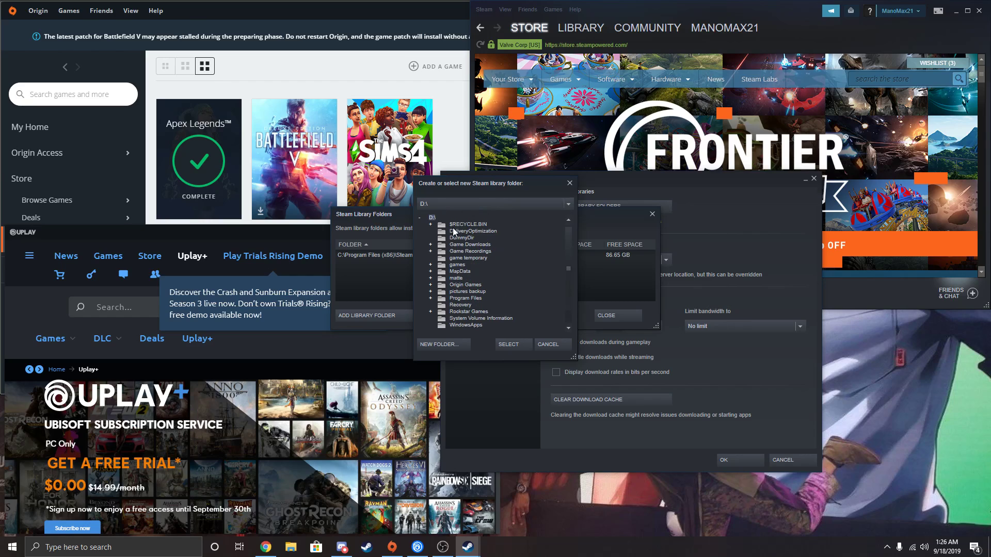
pyautogui.doubleClick(458, 264)
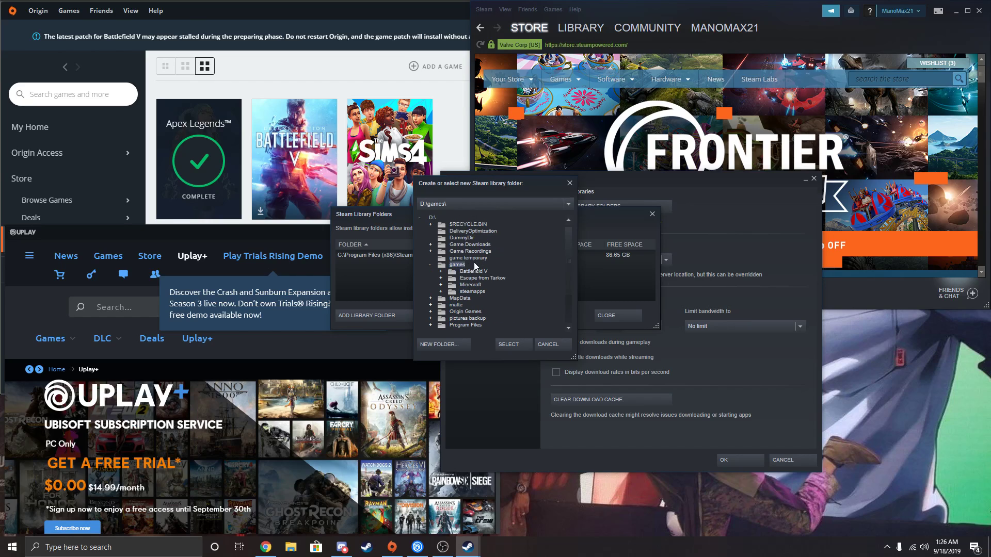
pyautogui.click(473, 292)
pyautogui.click(514, 346)
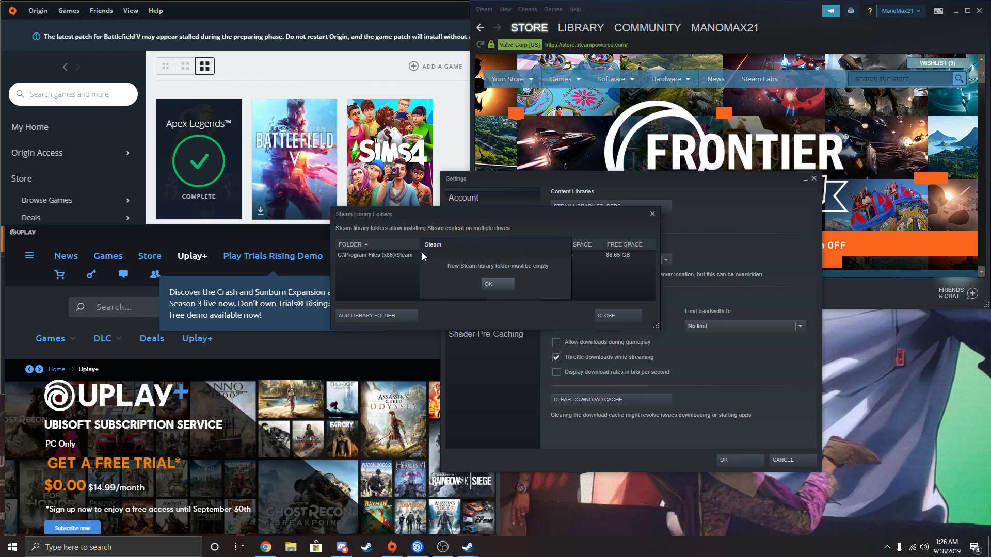
pyautogui.click(510, 283)
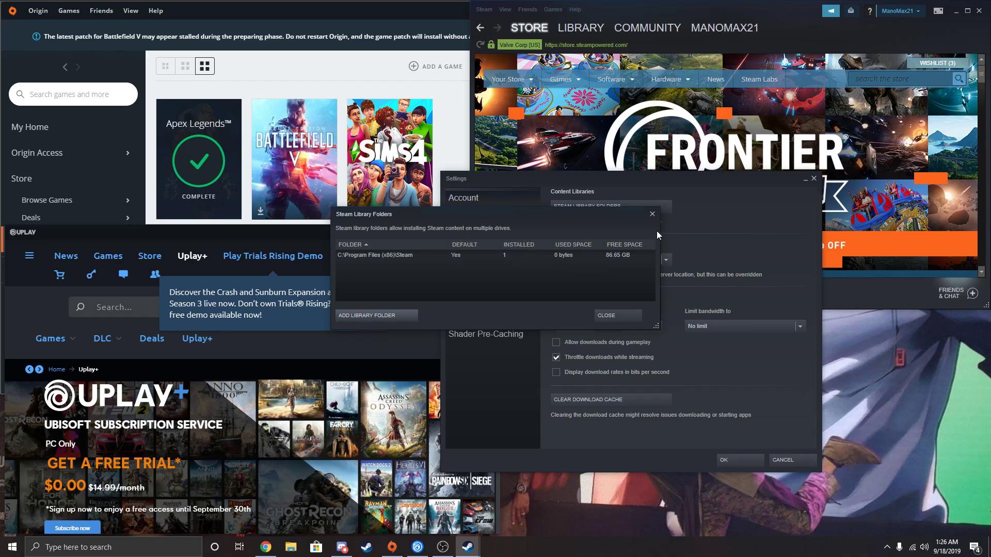
pyautogui.click(651, 214)
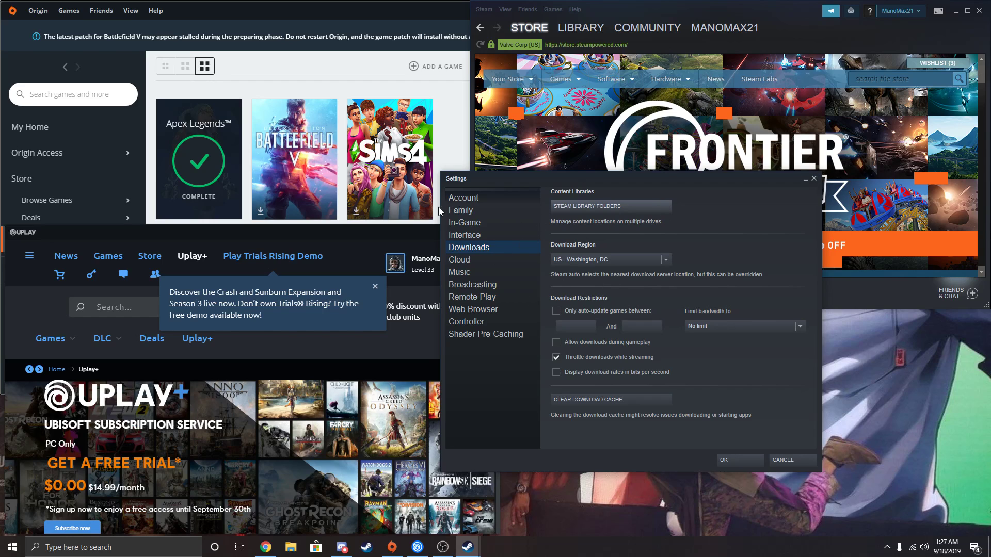
pyautogui.click(813, 179)
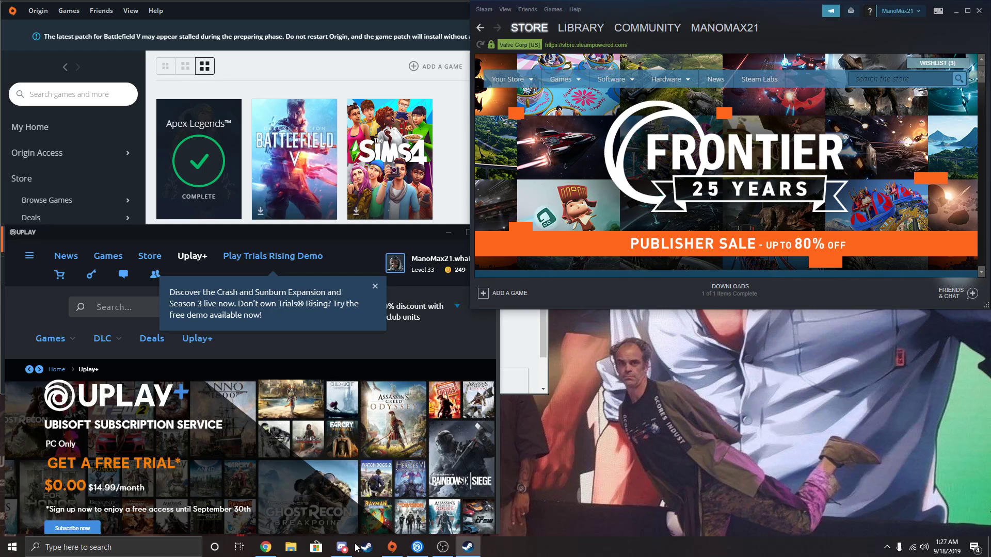
# Step: In File Explorer, inspect steamapps\common inside the games folder on the DATA (D:) drive and return to the games folder
pyautogui.click(289, 548)
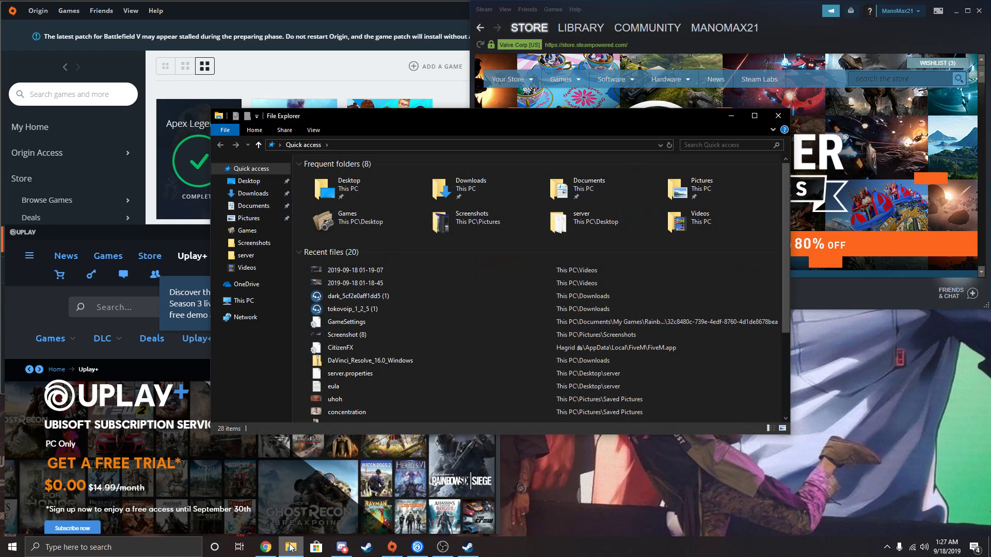
pyautogui.click(261, 302)
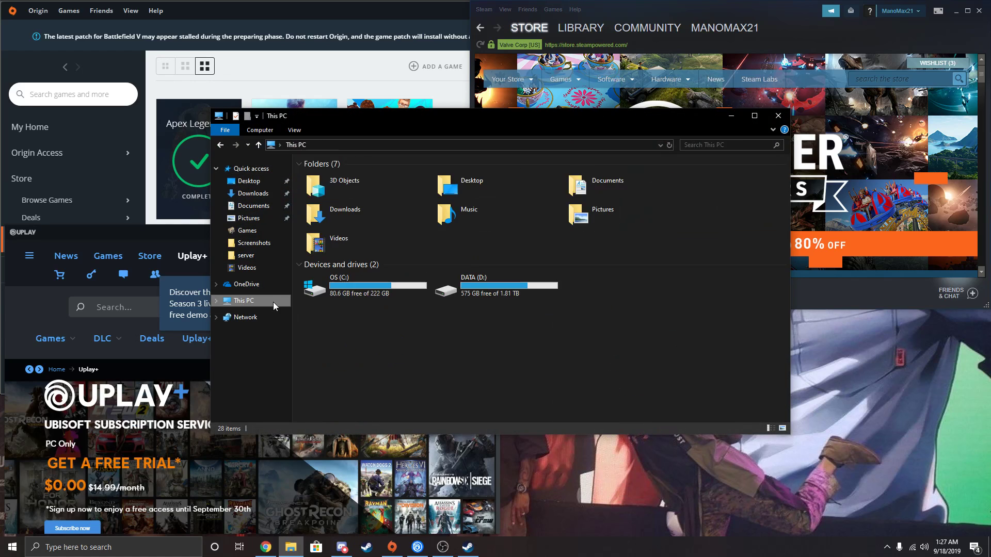
pyautogui.click(503, 289)
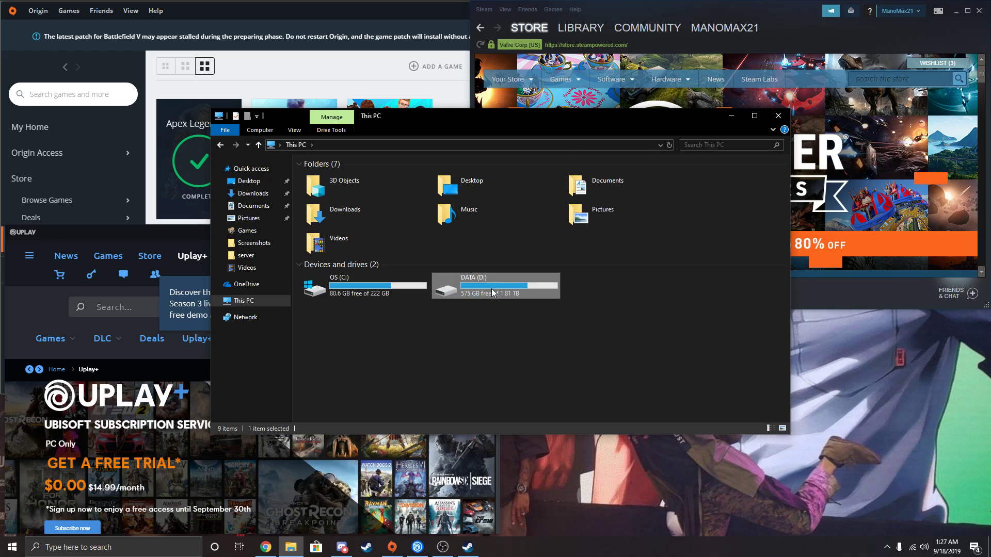
pyautogui.doubleClick(491, 289)
pyautogui.doubleClick(347, 210)
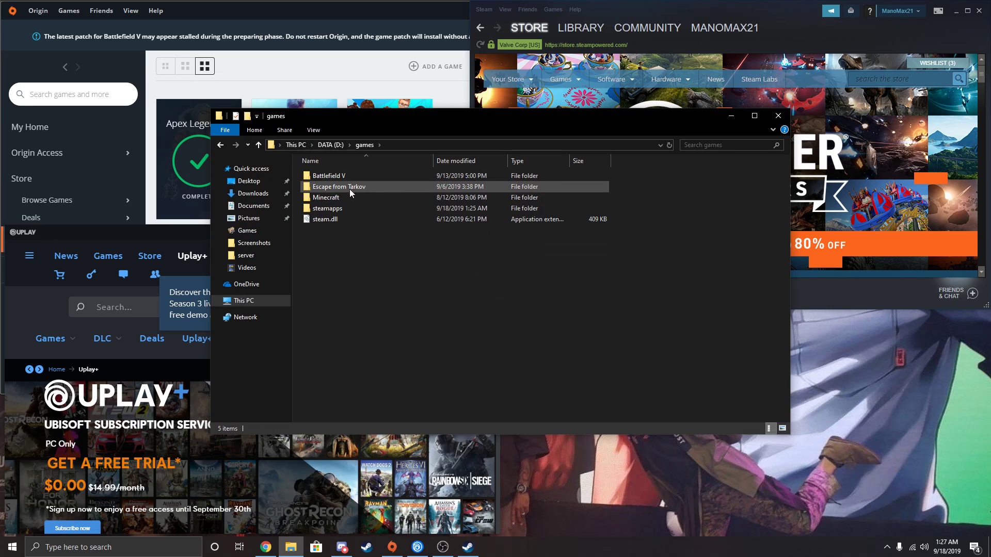
pyautogui.doubleClick(346, 206)
pyautogui.doubleClick(354, 176)
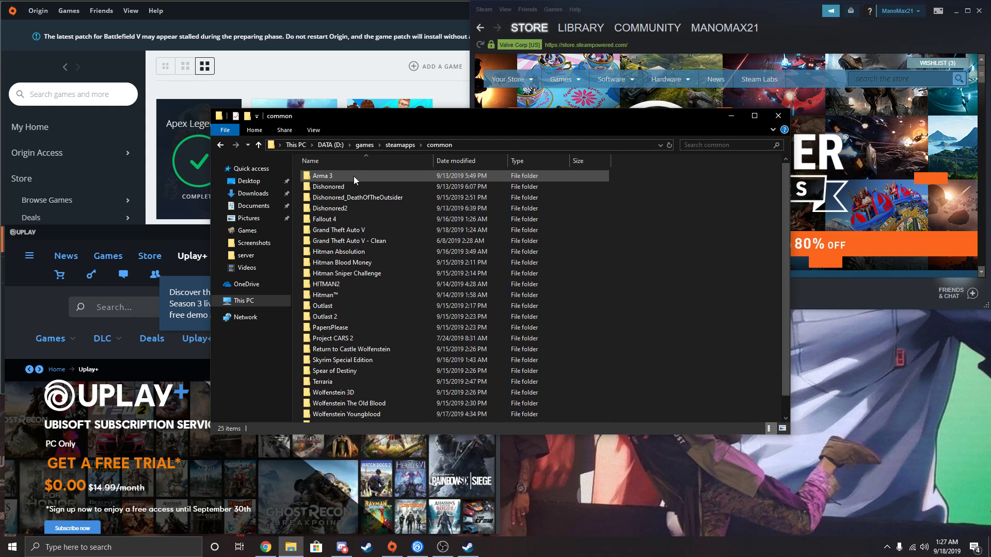
pyautogui.click(364, 145)
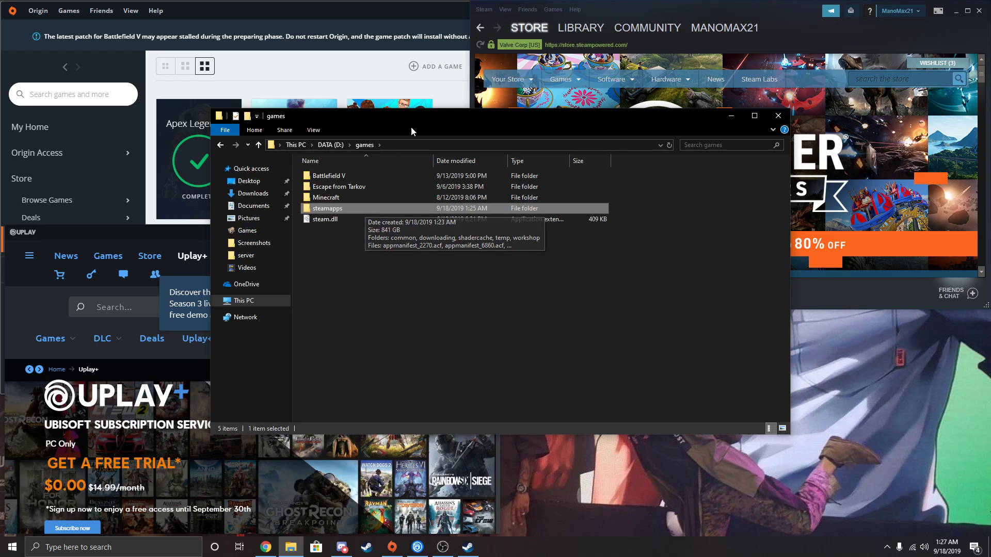
# Step: Place the games folder window on one half of the screen and a new File Explorer window on the other half
pyautogui.moveTo(428, 117); pyautogui.dragTo(990, 165)
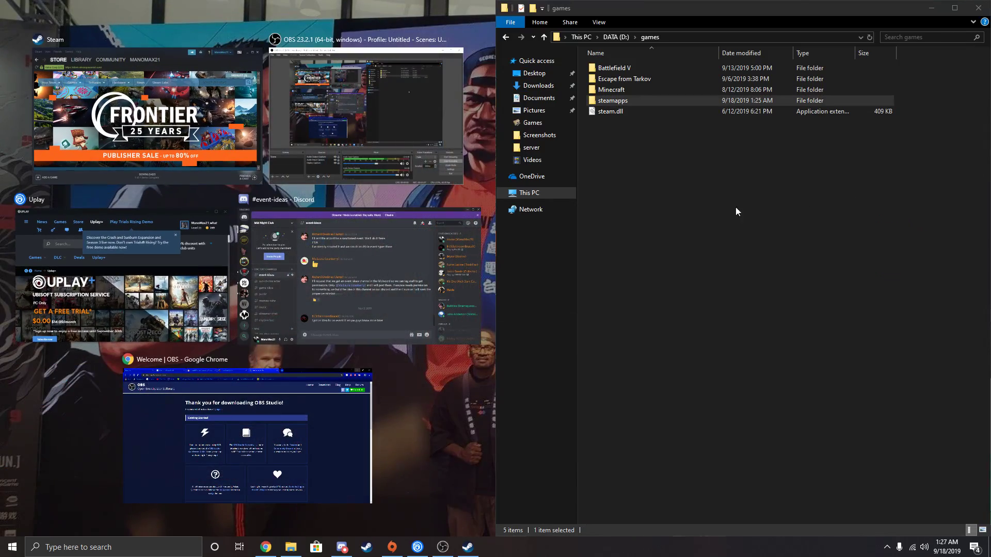
pyautogui.click(447, 421)
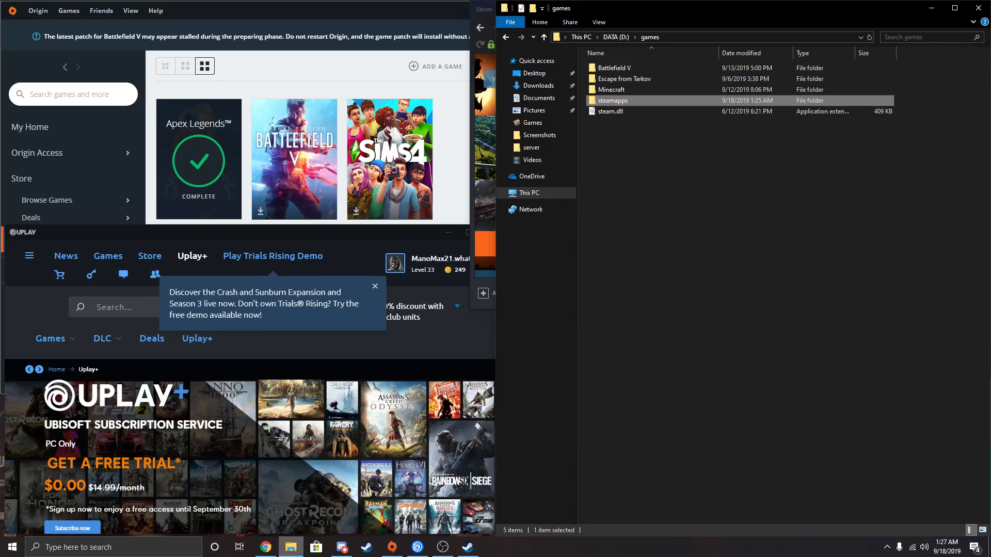
pyautogui.rightClick(290, 546)
pyautogui.click(295, 496)
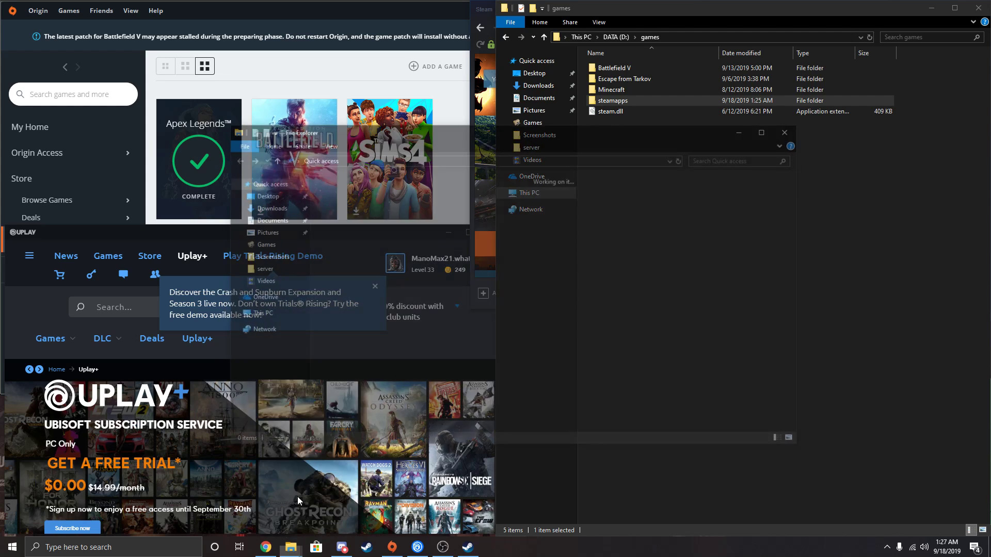
pyautogui.moveTo(483, 128); pyautogui.dragTo(1, 130)
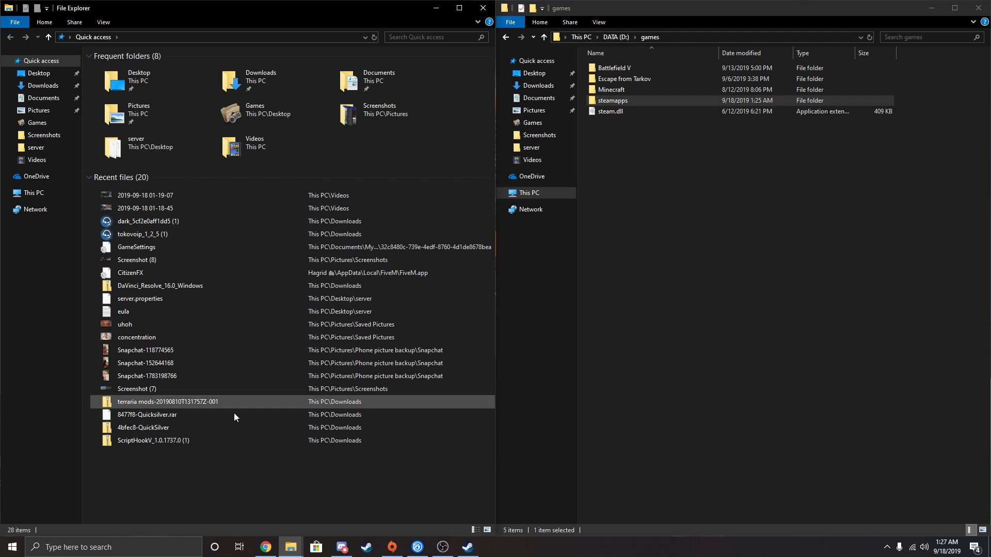
# Step: In the new File Explorer window, check the games folder on DATA (D:) and open the game temporary folder
pyautogui.click(54, 191)
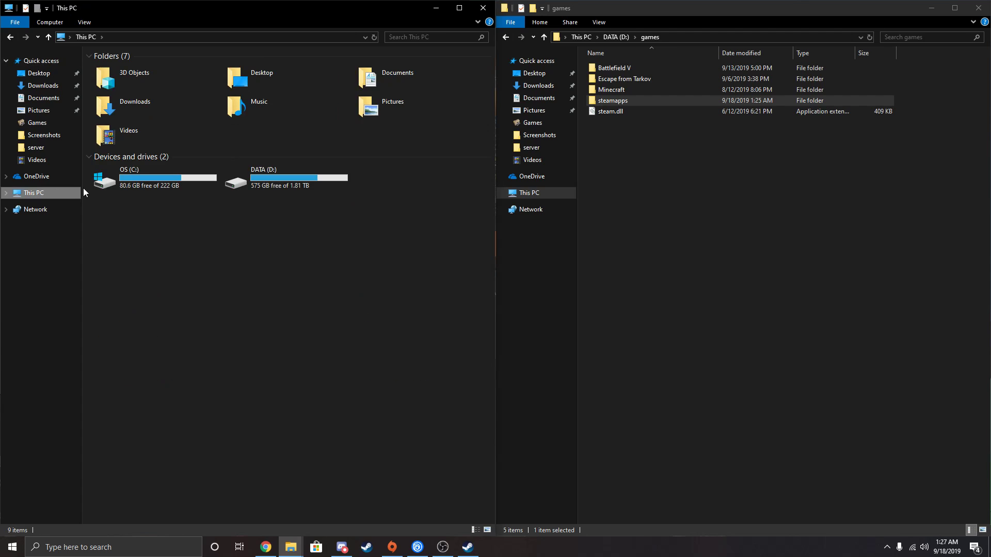
pyautogui.doubleClick(274, 176)
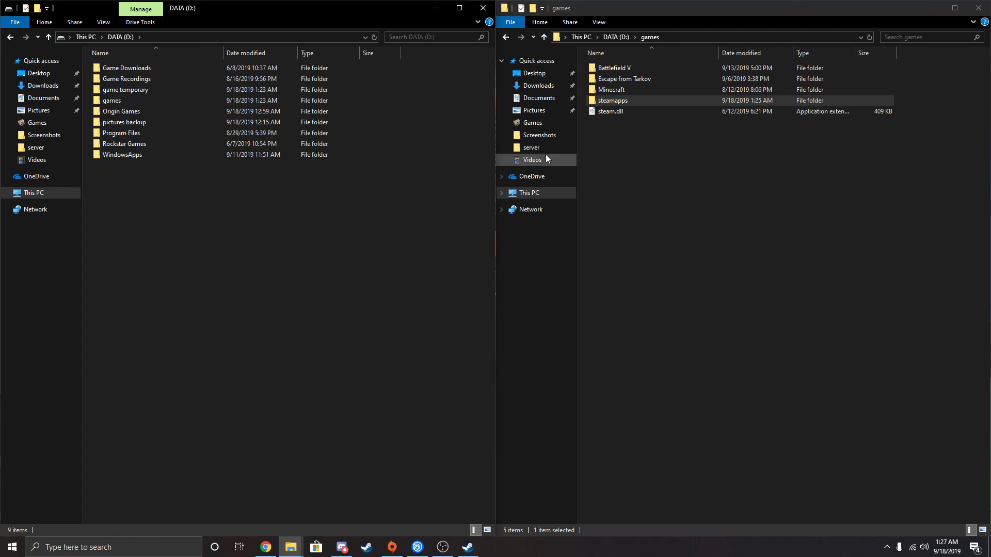
pyautogui.click(642, 100)
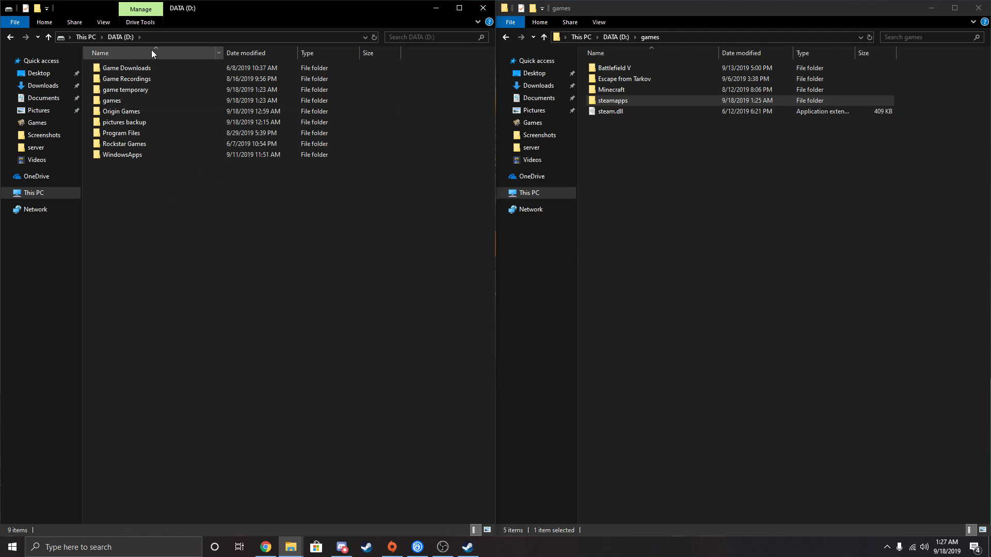
pyautogui.doubleClick(141, 101)
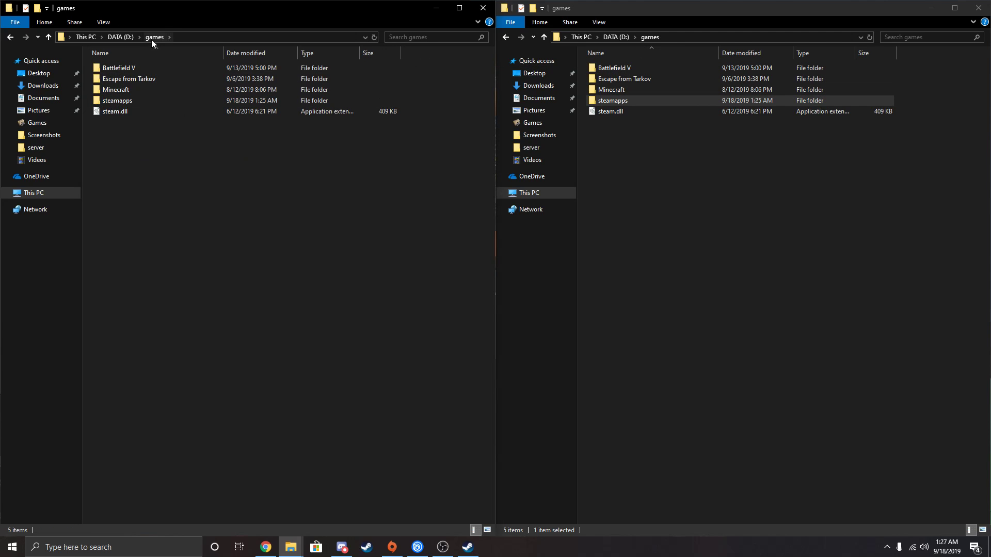
pyautogui.click(122, 38)
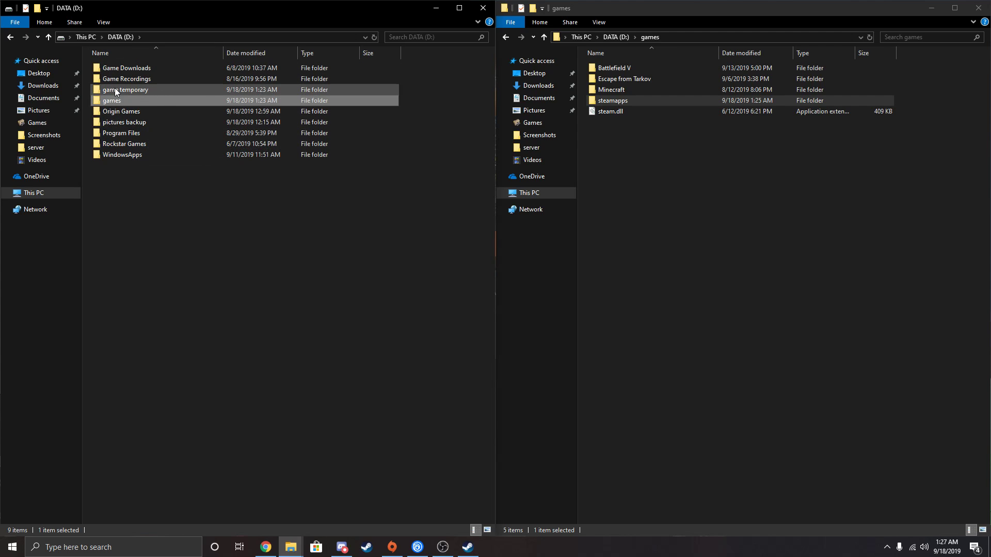
pyautogui.doubleClick(158, 91)
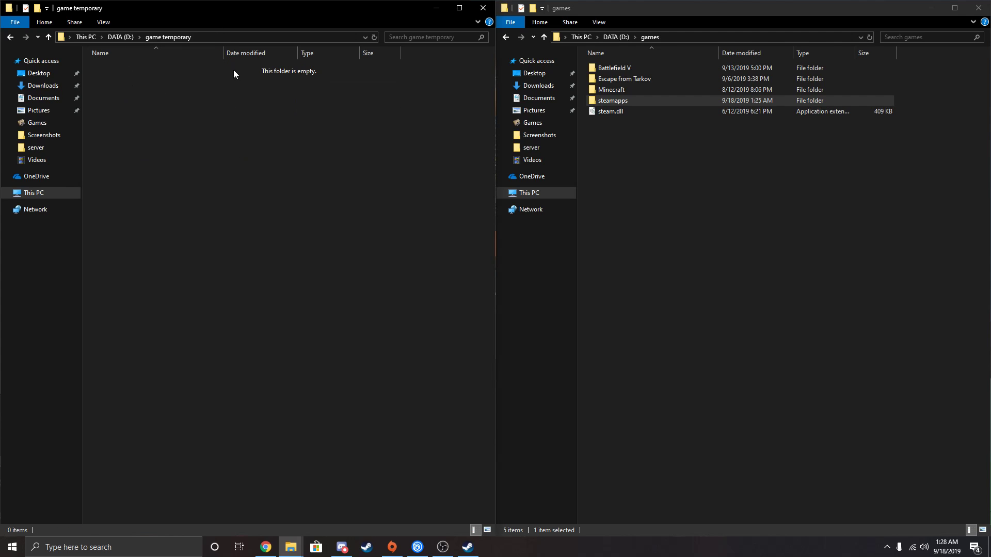
# Step: Move the entire contents of the games folder into the game temporary folder and minimize both File Explorer windows
pyautogui.moveTo(663, 144); pyautogui.dragTo(253, 184)
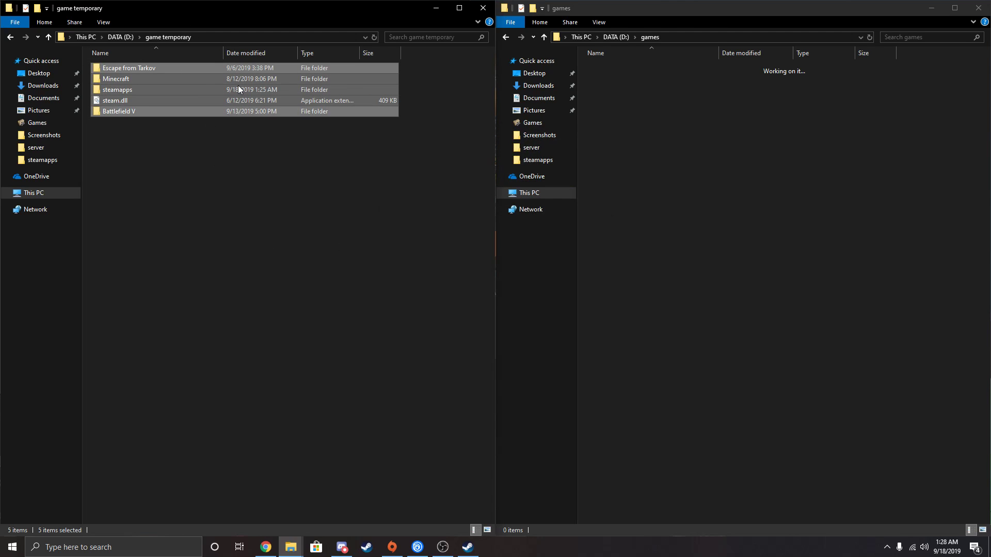
pyautogui.click(436, 8)
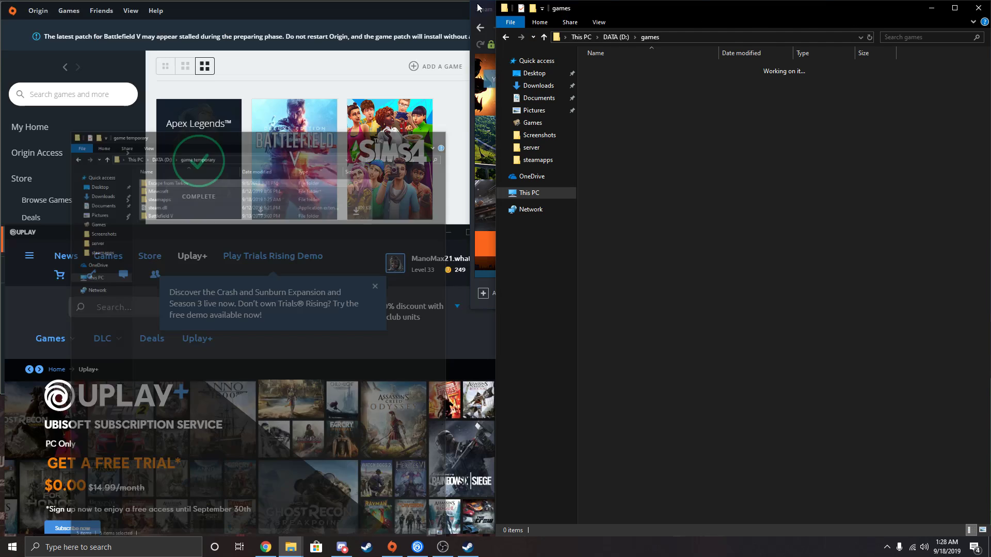
pyautogui.click(931, 8)
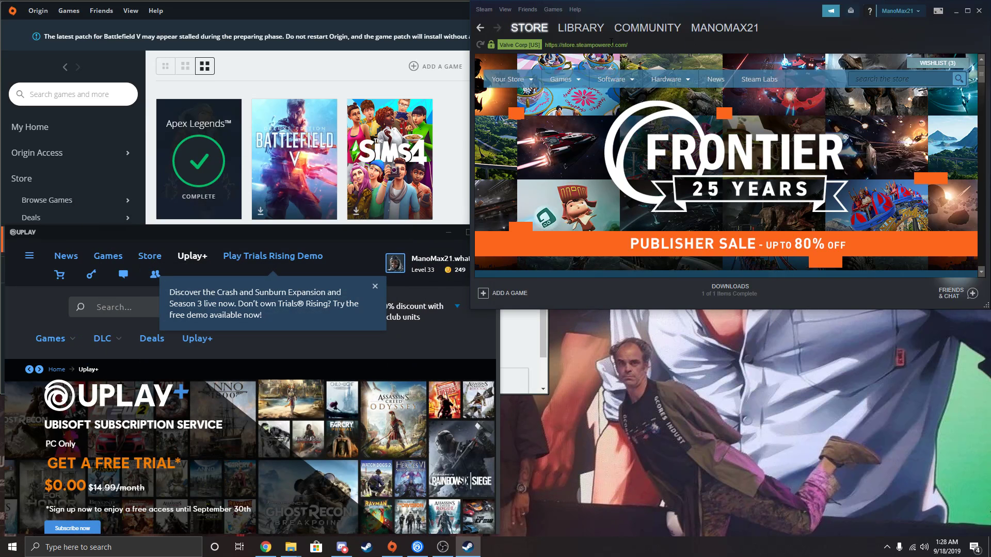
# Step: In Steam's download settings, add the emptied D:\games folder as a library folder and select its entry
pyautogui.click(487, 10)
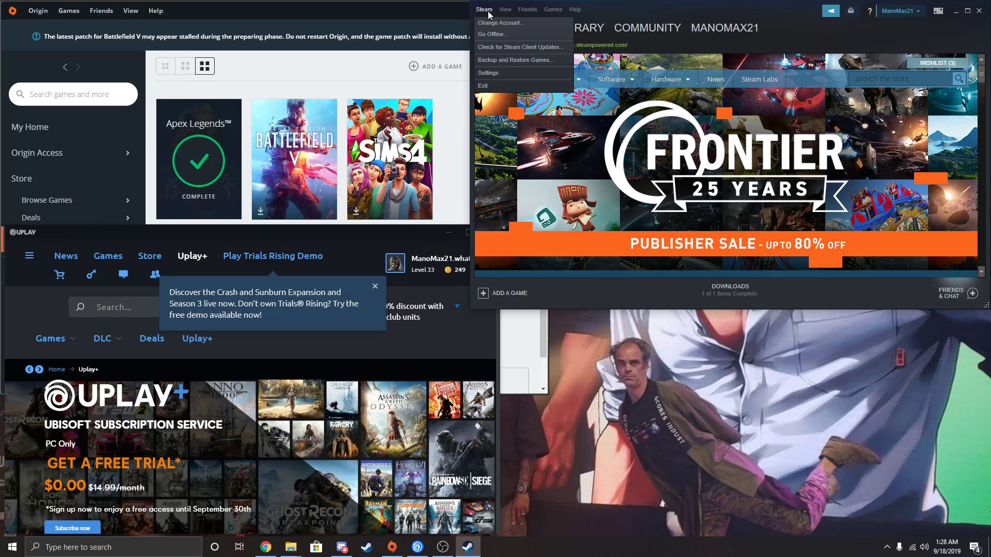
pyautogui.click(502, 73)
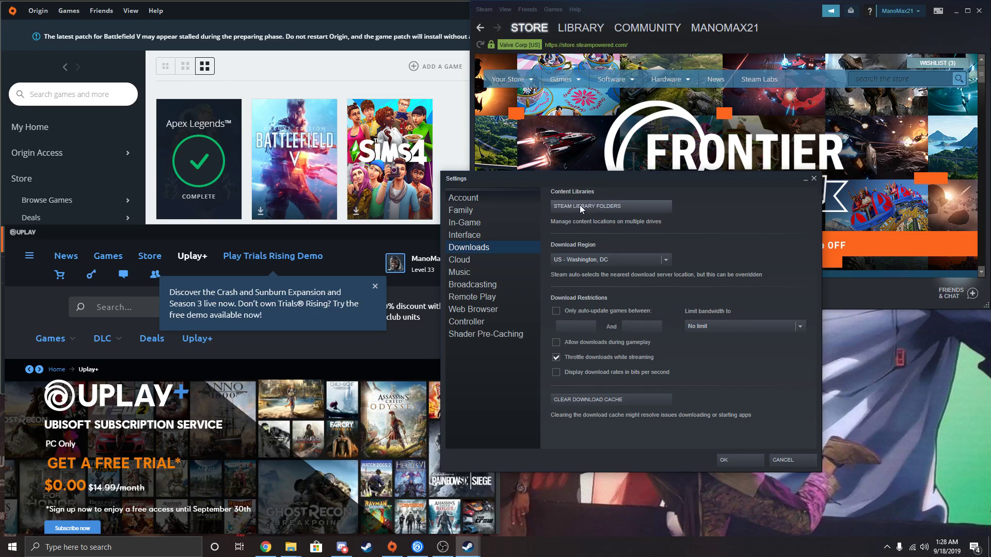
pyautogui.click(580, 207)
pyautogui.click(402, 315)
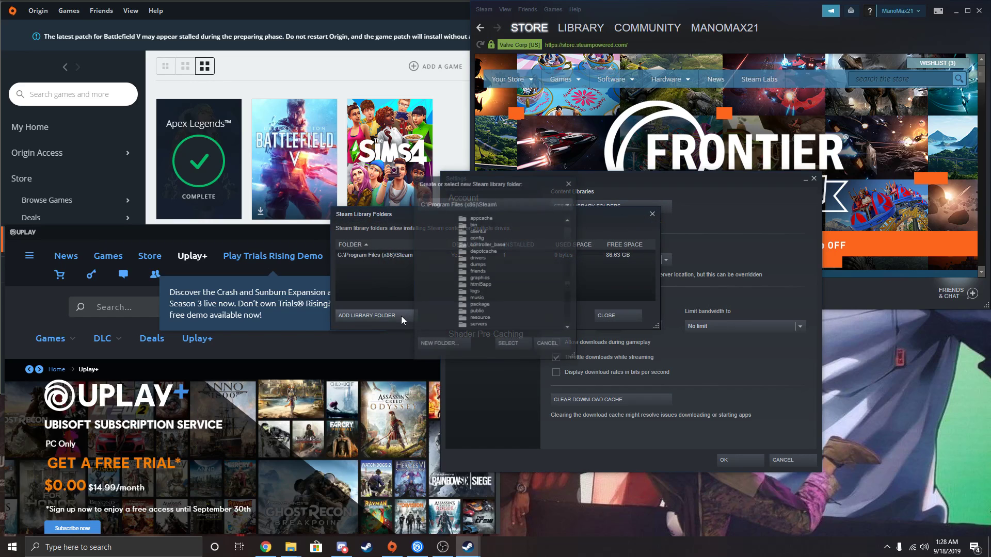
pyautogui.click(484, 205)
pyautogui.click(462, 230)
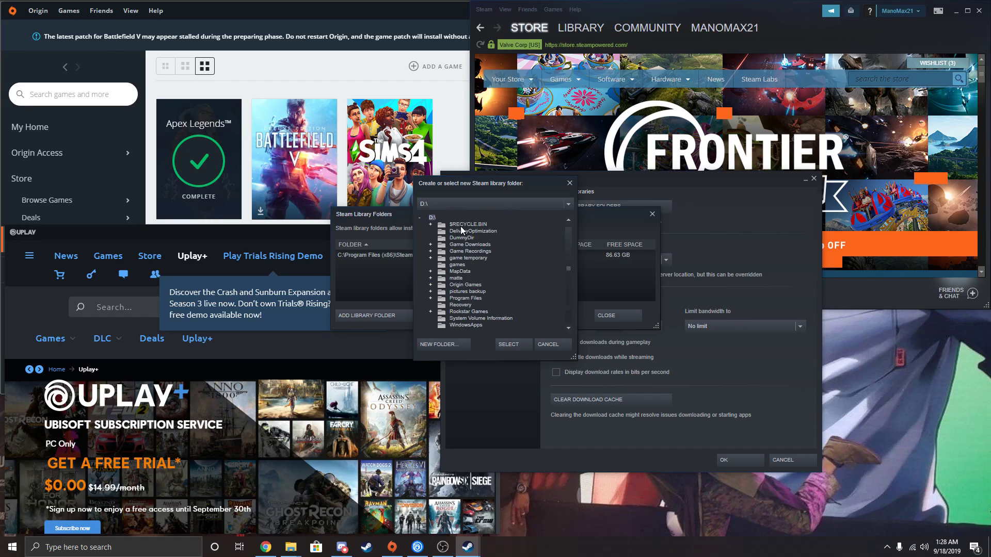
pyautogui.click(457, 265)
pyautogui.click(512, 345)
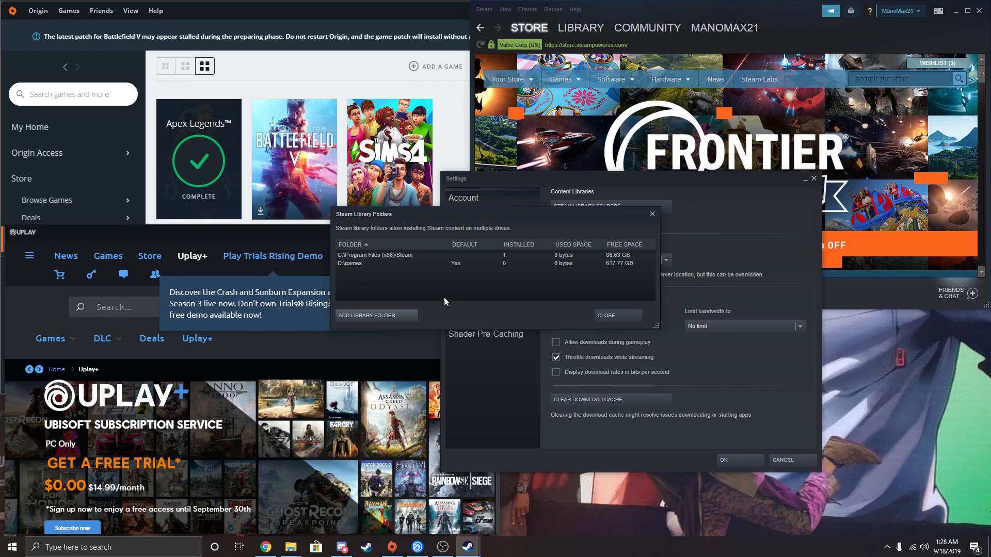
pyautogui.click(371, 265)
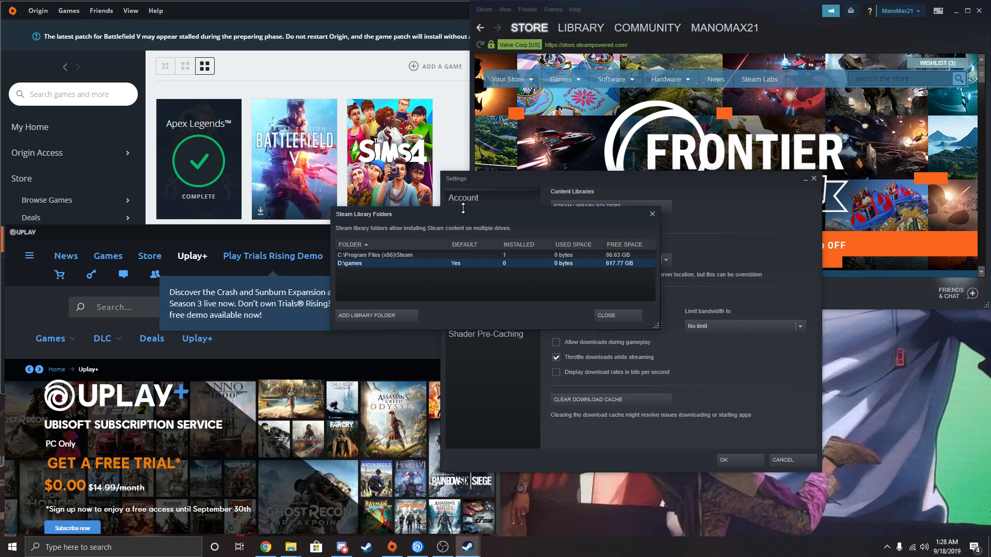
# Step: Make D:\games the default Steam library folder, then close the library folder list and save the Steam settings
pyautogui.rightClick(450, 262)
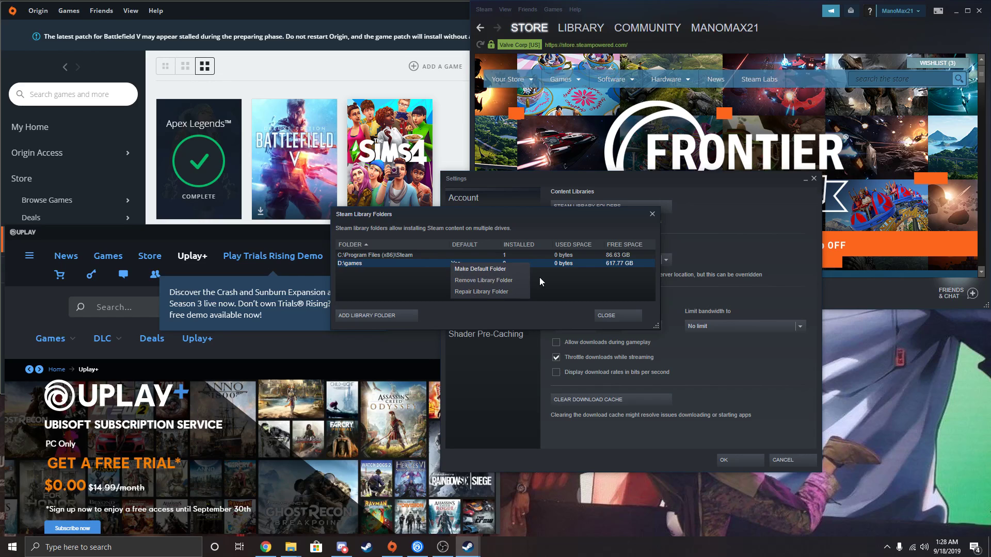
pyautogui.click(491, 267)
pyautogui.click(626, 317)
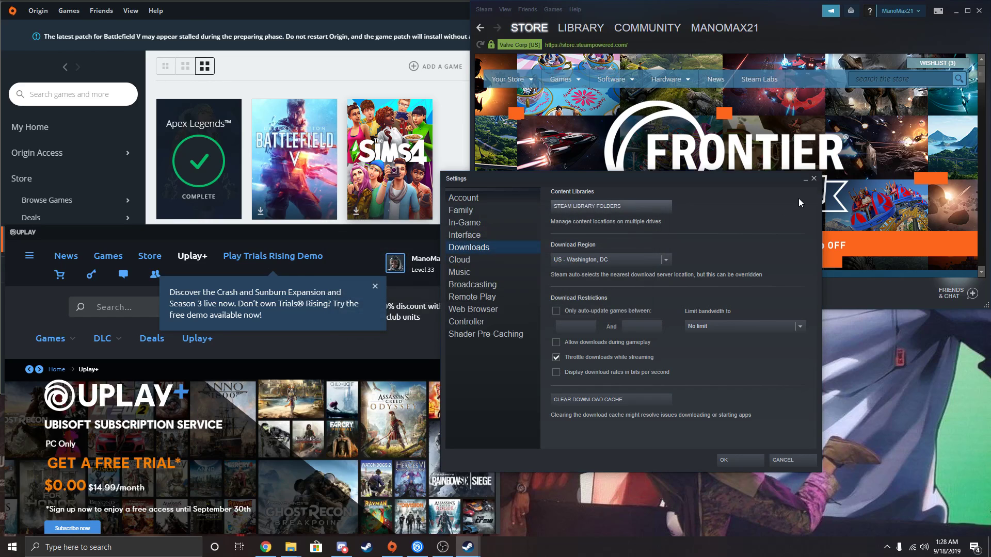
pyautogui.click(738, 462)
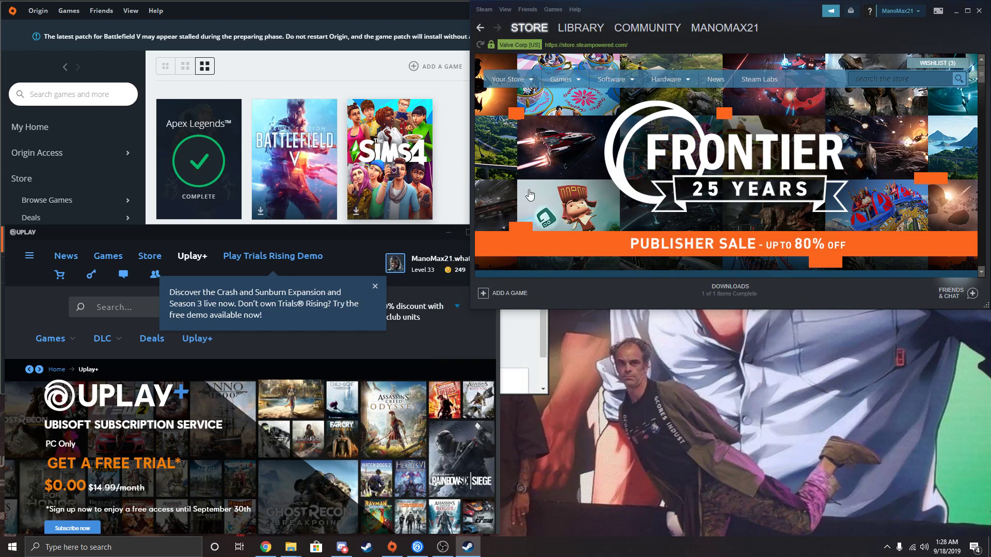
# Step: Move all contents of game temporary back into games, replacing steam.dll in the destination, and close both File Explorer windows
pyautogui.moveTo(294, 546)
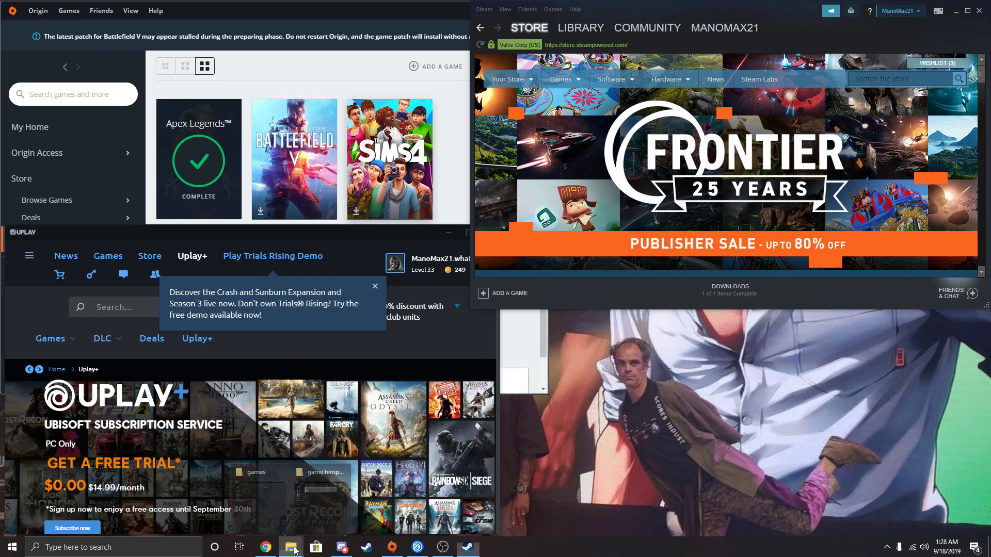
pyautogui.click(317, 513)
pyautogui.click(275, 513)
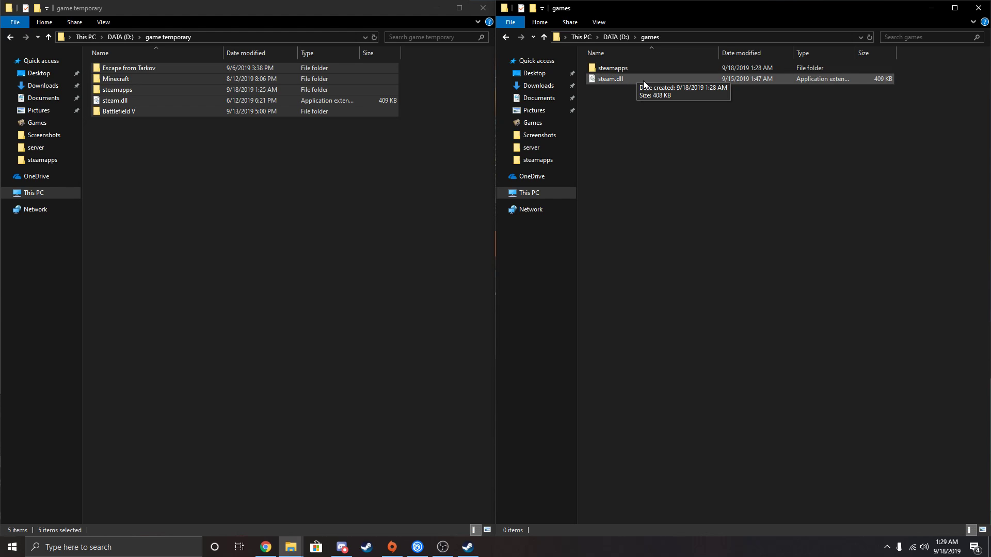
pyautogui.moveTo(181, 139); pyautogui.dragTo(707, 188)
pyautogui.click(185, 79)
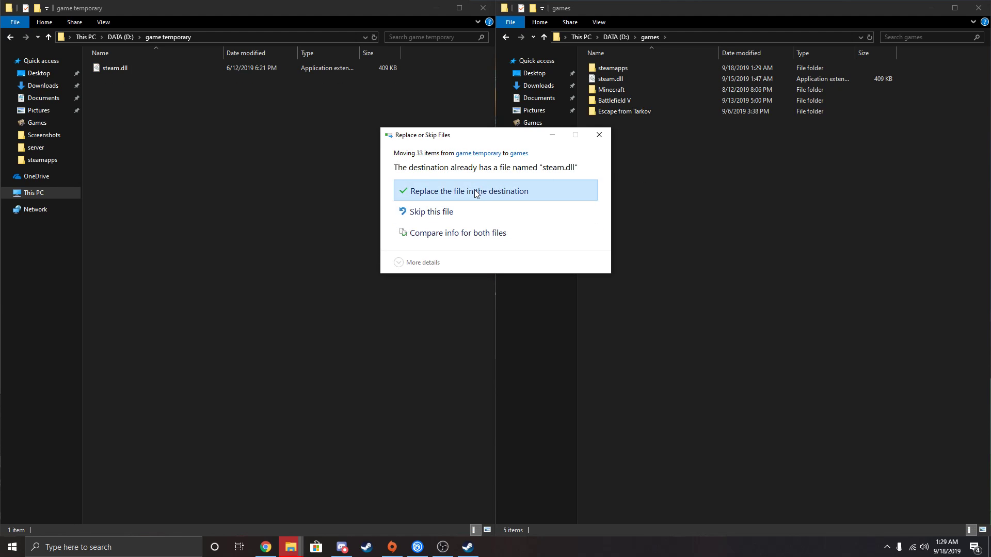
pyautogui.click(494, 190)
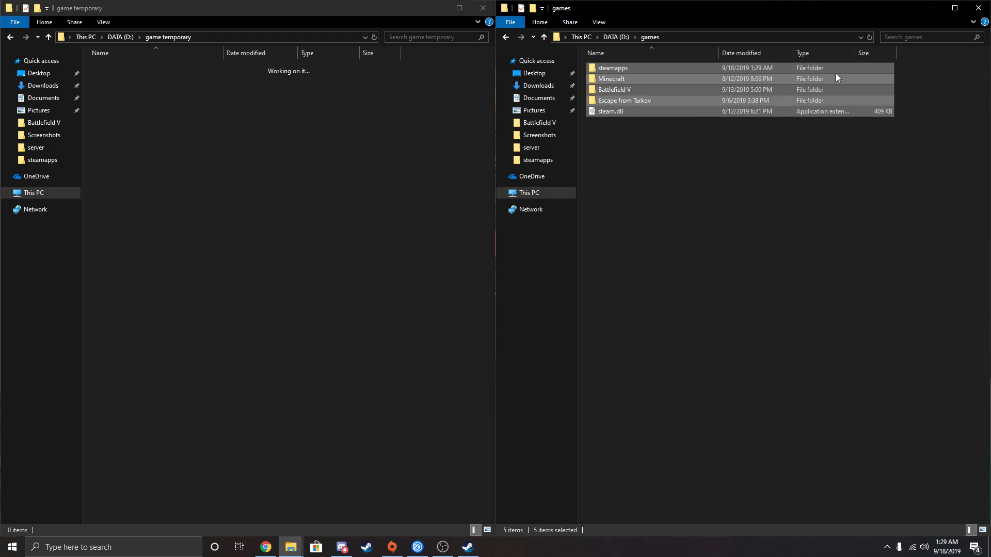
pyautogui.click(482, 11)
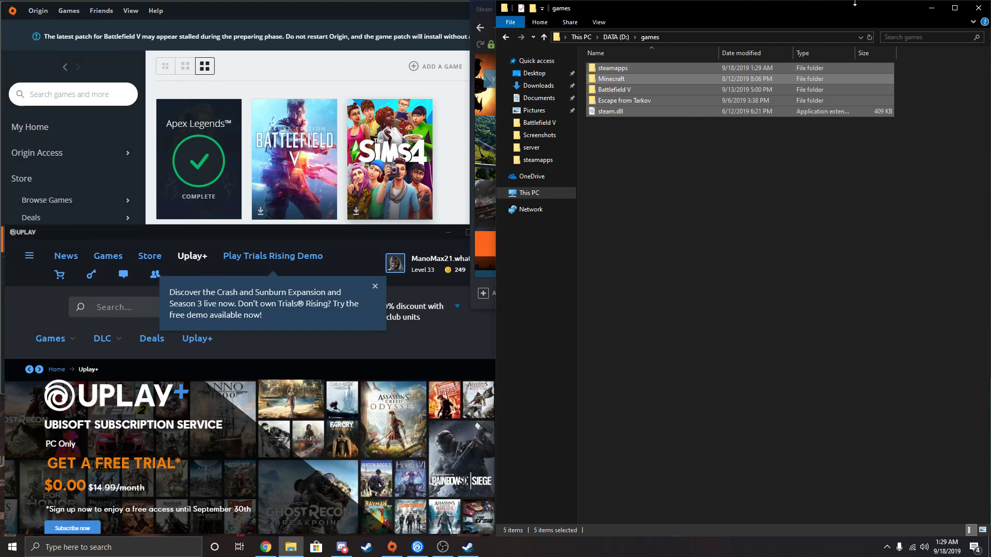
pyautogui.click(969, 10)
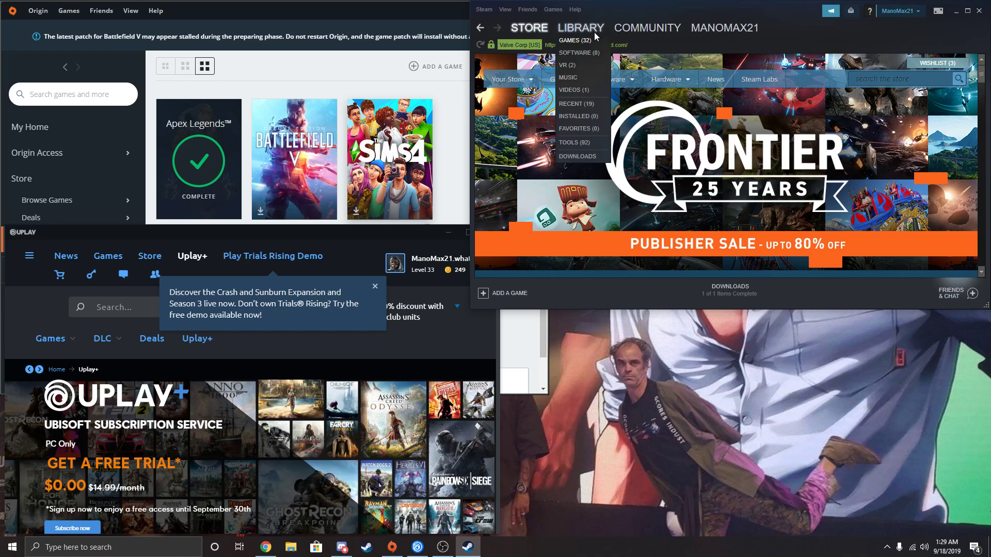
# Step: In the Steam games library, install Papers, Please under D:\games with a desktop shortcut and finish the installer
pyautogui.click(581, 40)
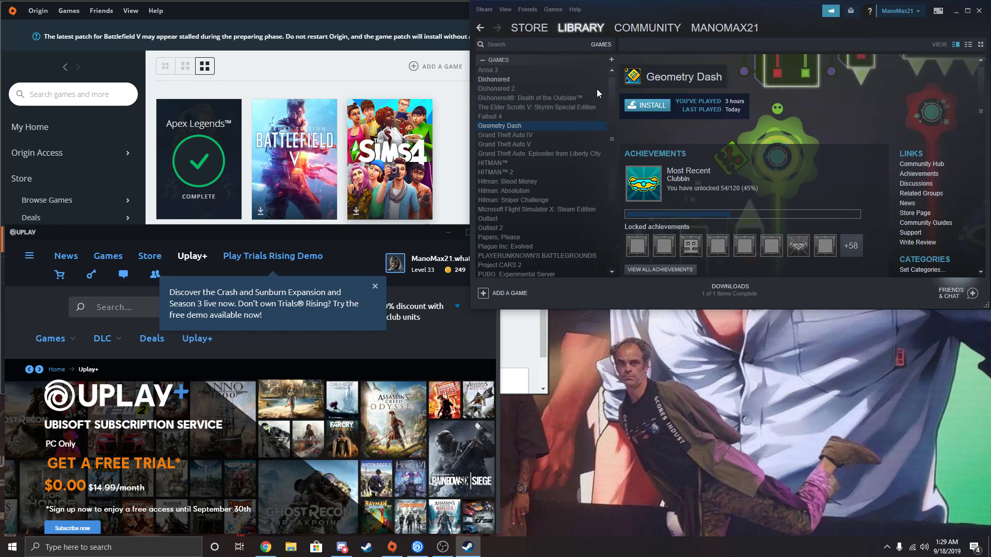
pyautogui.scroll(-1, 548, 238)
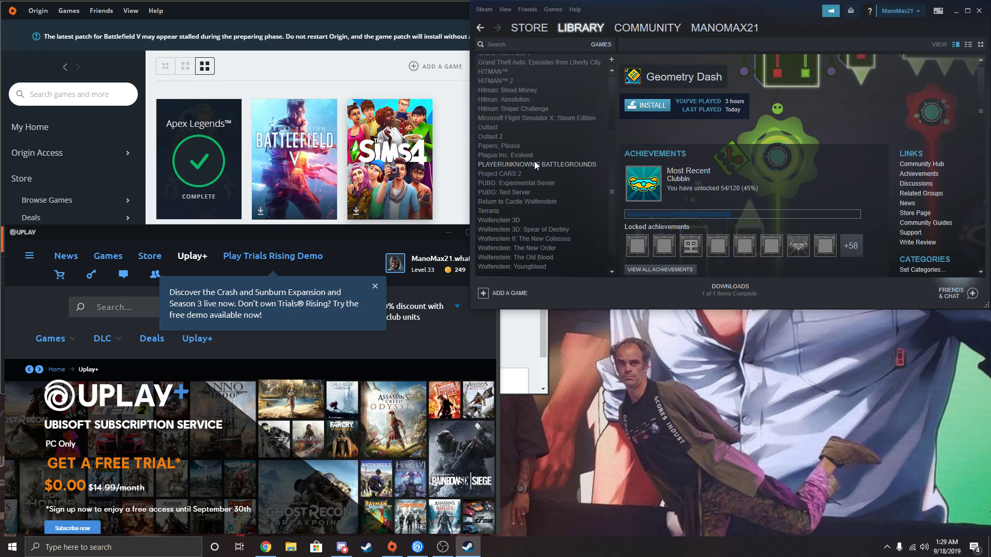
pyautogui.click(512, 147)
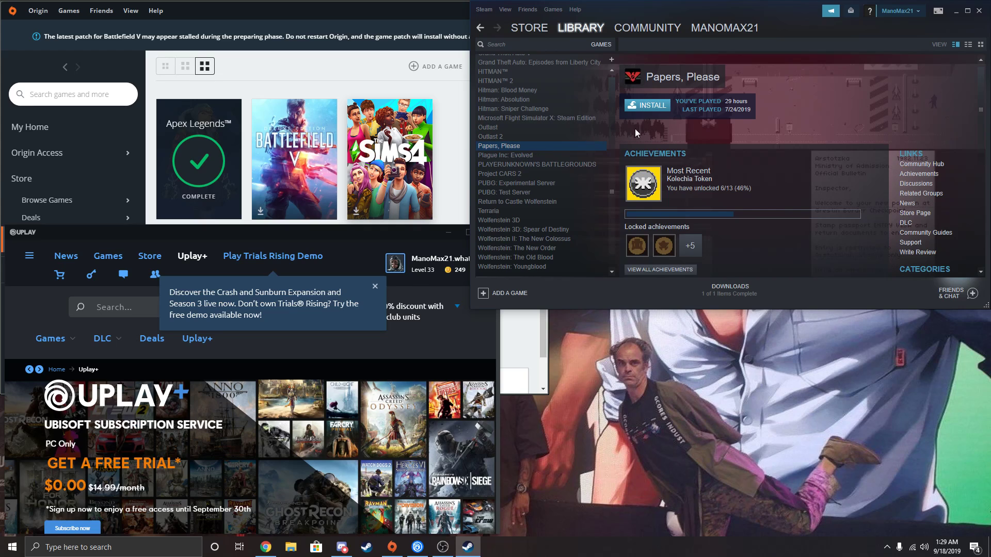
pyautogui.click(661, 108)
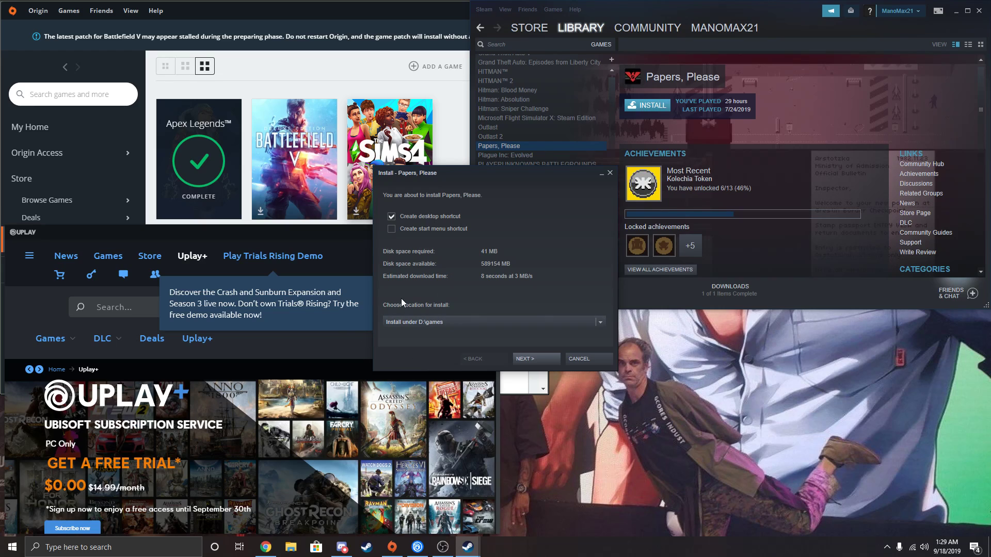
pyautogui.click(536, 360)
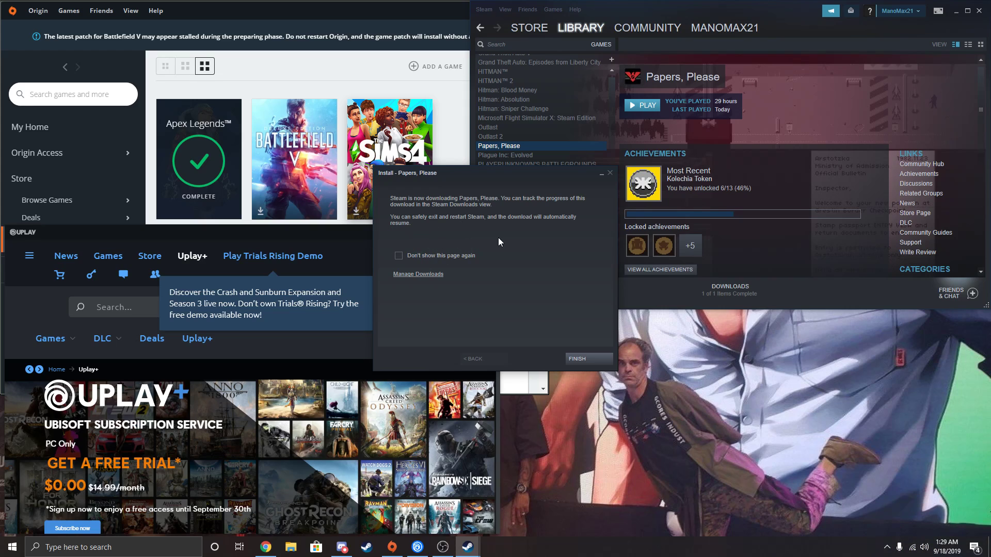
pyautogui.click(590, 358)
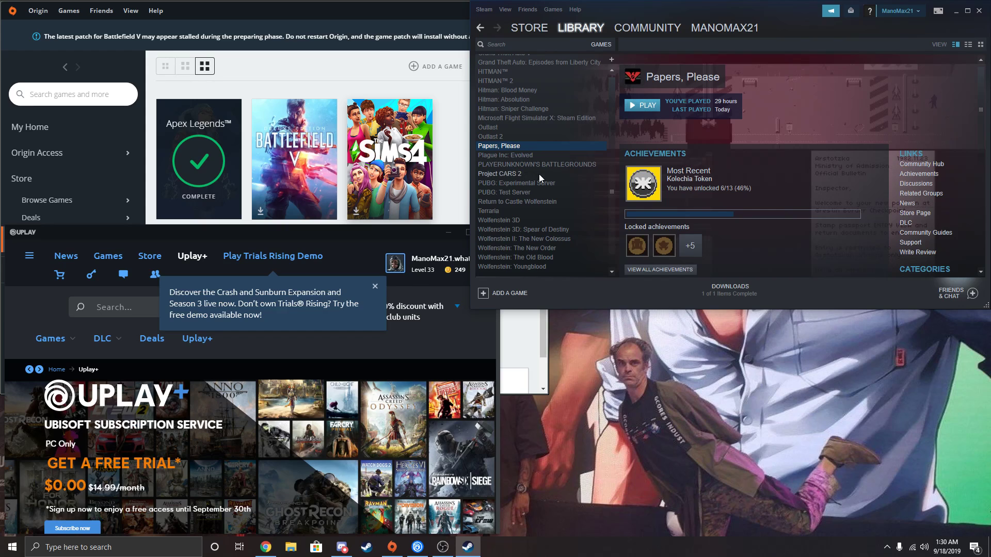
# Step: Start installing Grand Theft Auto V under D:\games so Steam looks for existing files, and cancel the installation
pyautogui.scroll(3, 538, 174)
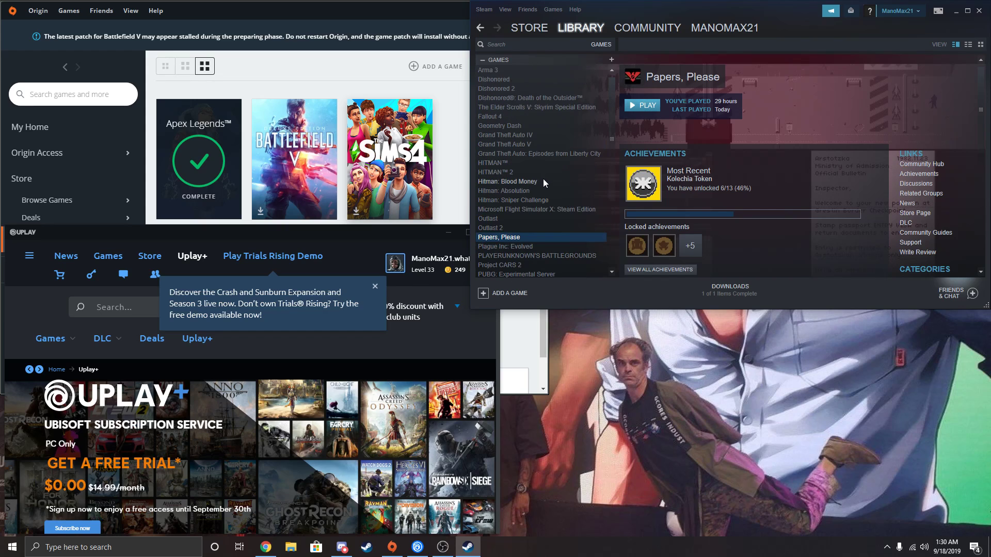
pyautogui.click(524, 144)
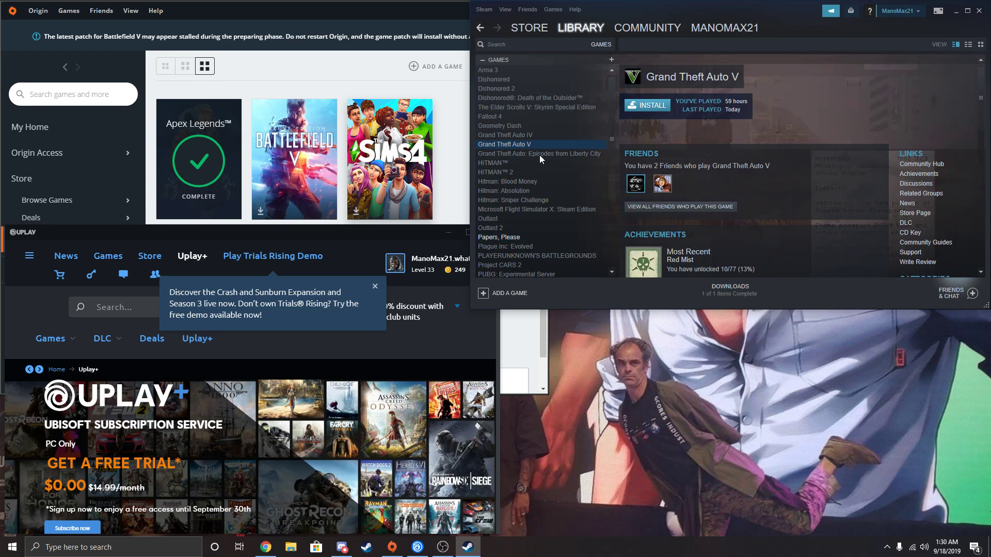
pyautogui.click(654, 107)
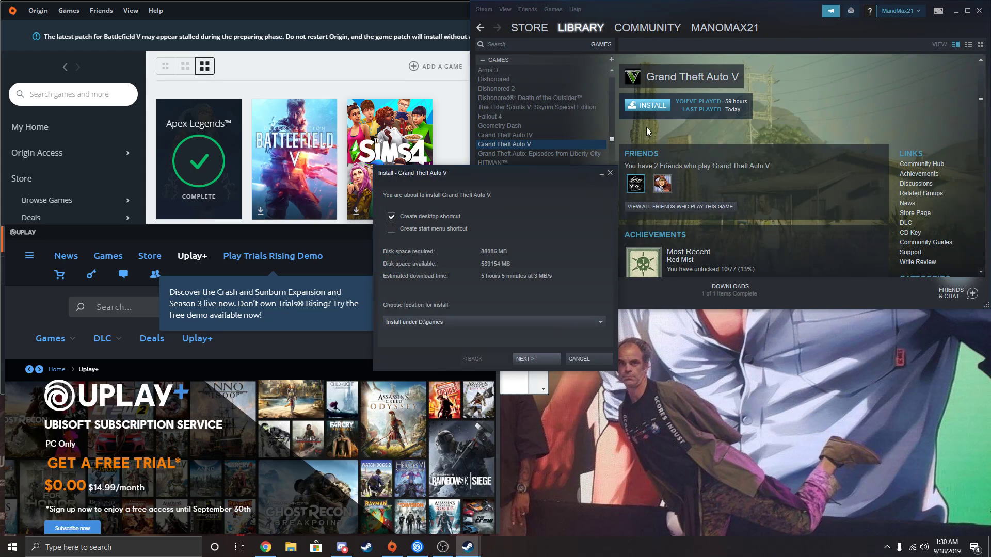
pyautogui.click(537, 360)
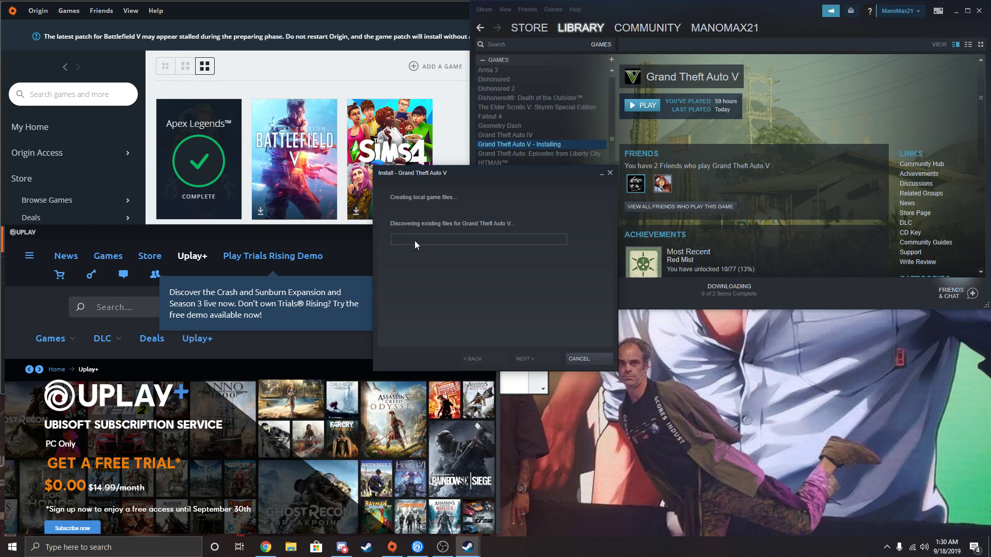
pyautogui.click(586, 357)
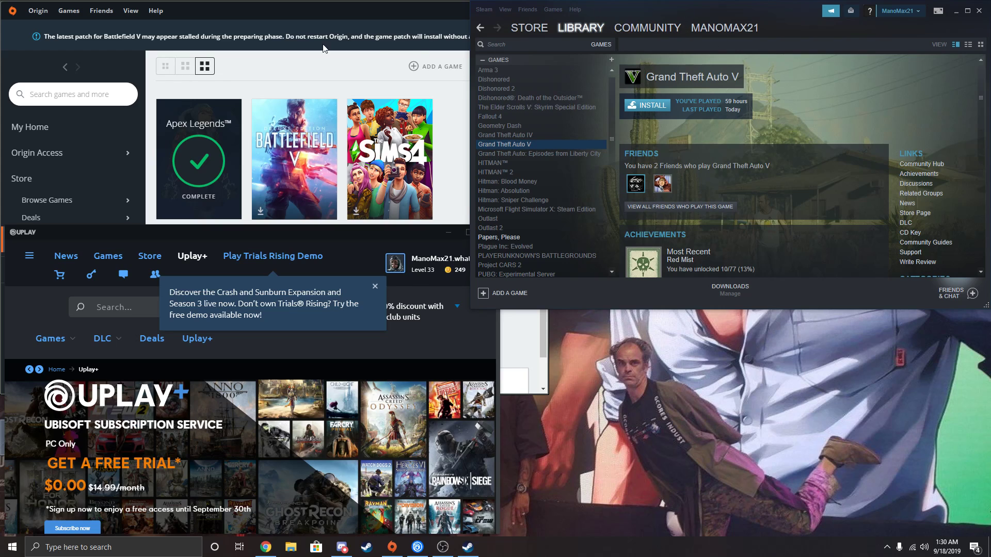
# Step: Switch to Origin and locate the installed Battlefield V by selecting its folder in D:\games
pyautogui.click(256, 10)
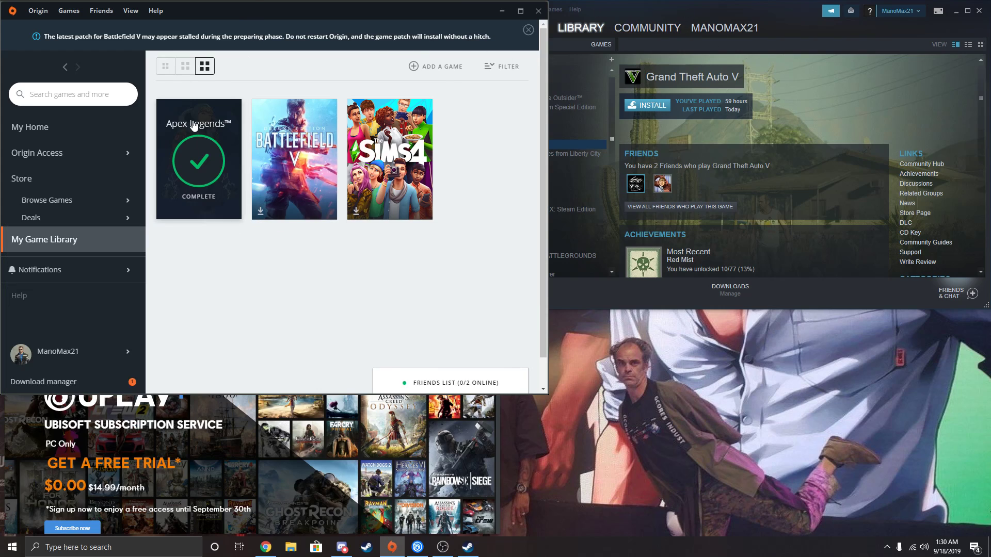
pyautogui.rightClick(308, 145)
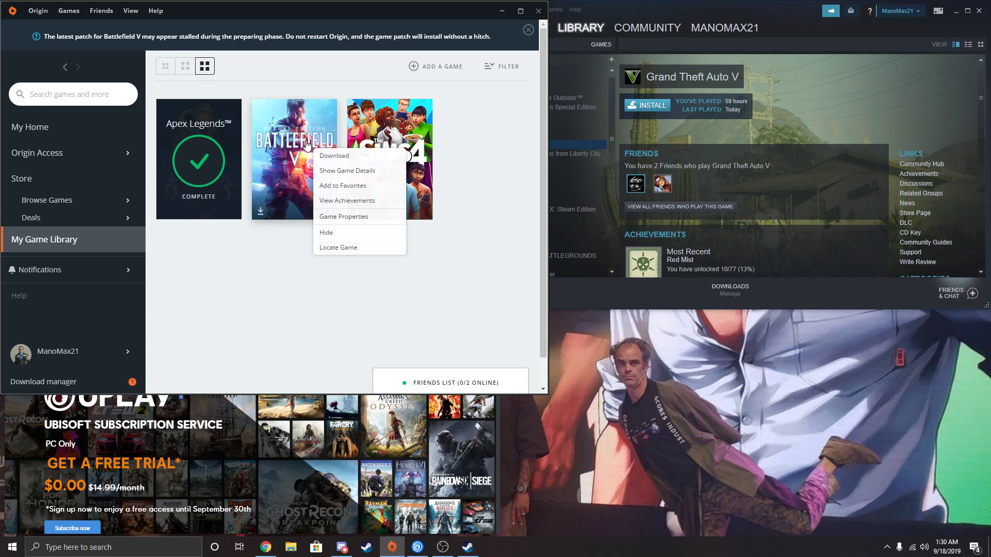
pyautogui.click(344, 248)
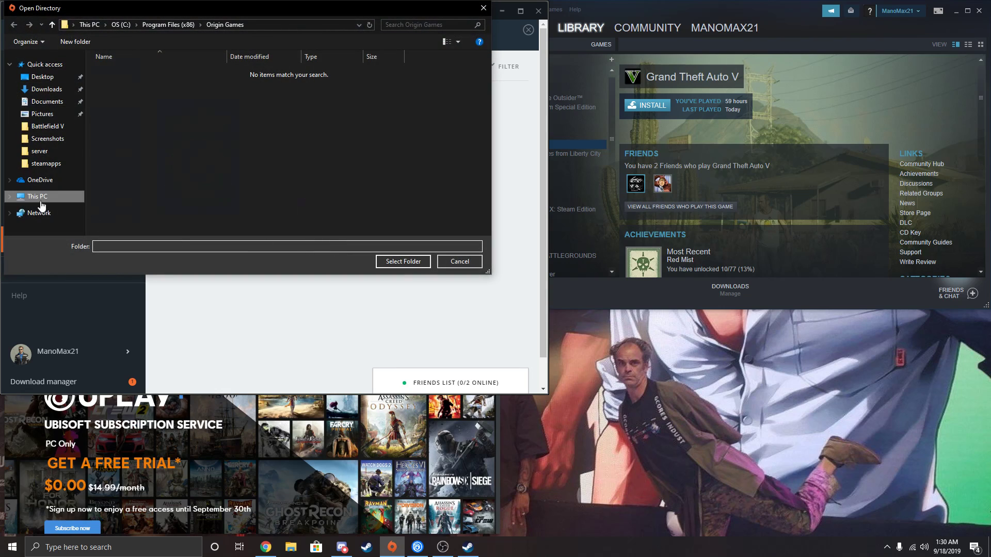
pyautogui.click(57, 195)
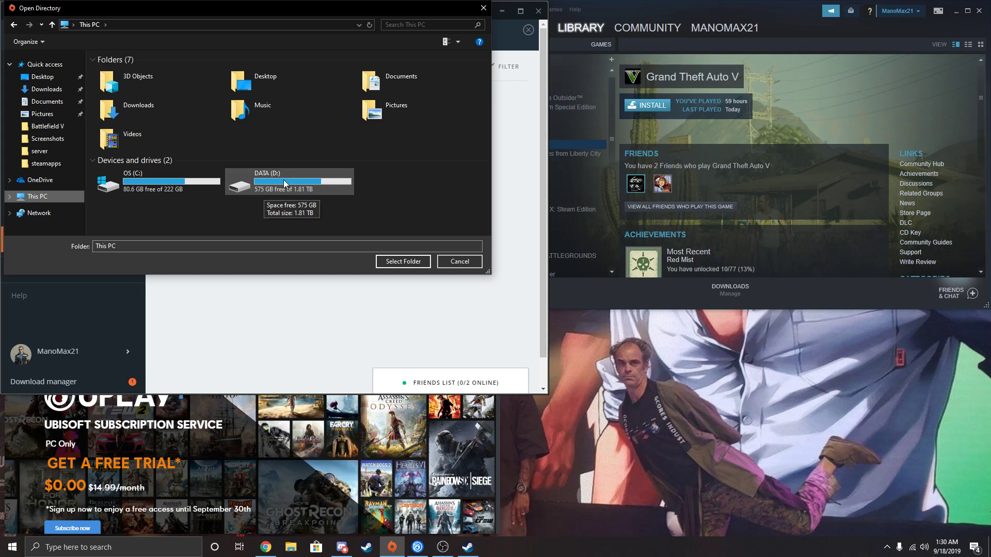
pyautogui.doubleClick(283, 174)
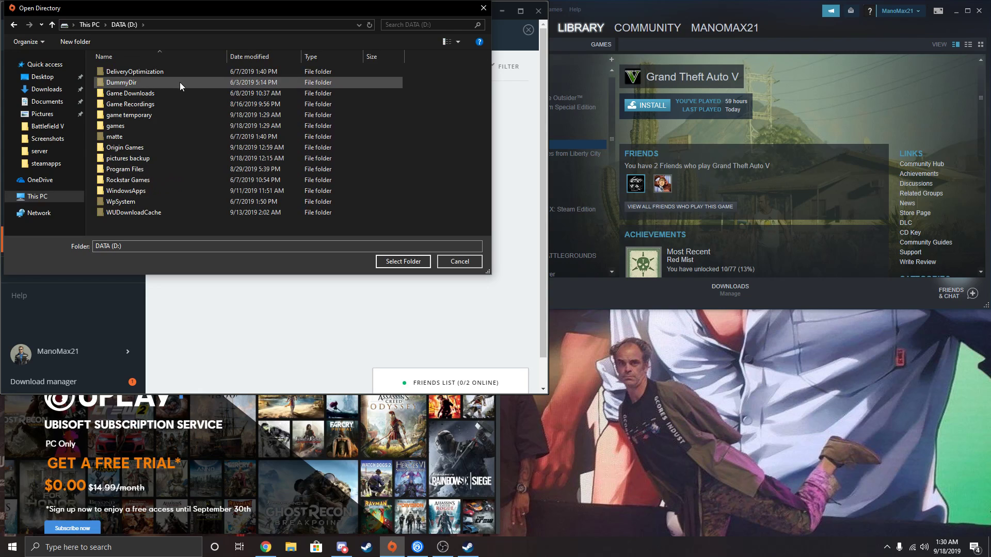
pyautogui.doubleClick(175, 123)
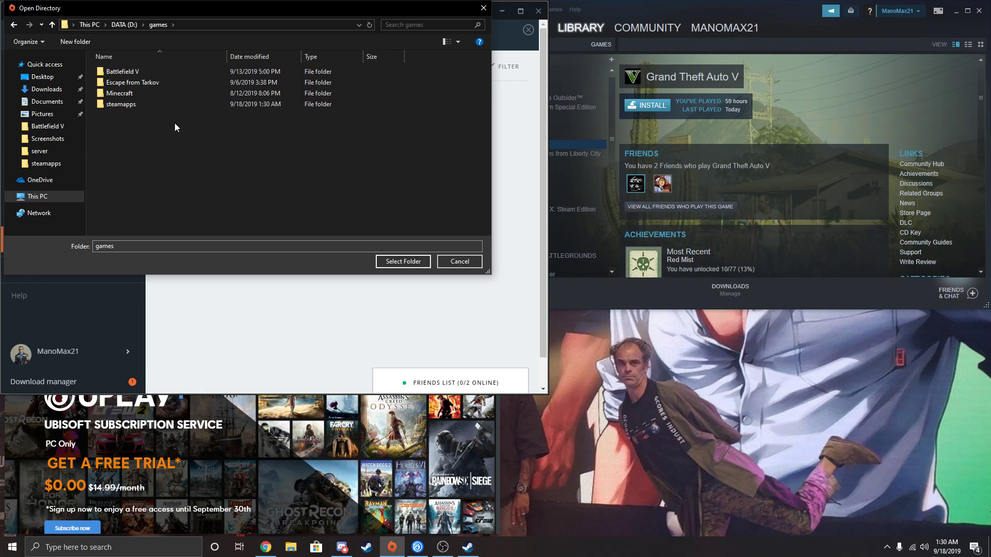
pyautogui.click(164, 73)
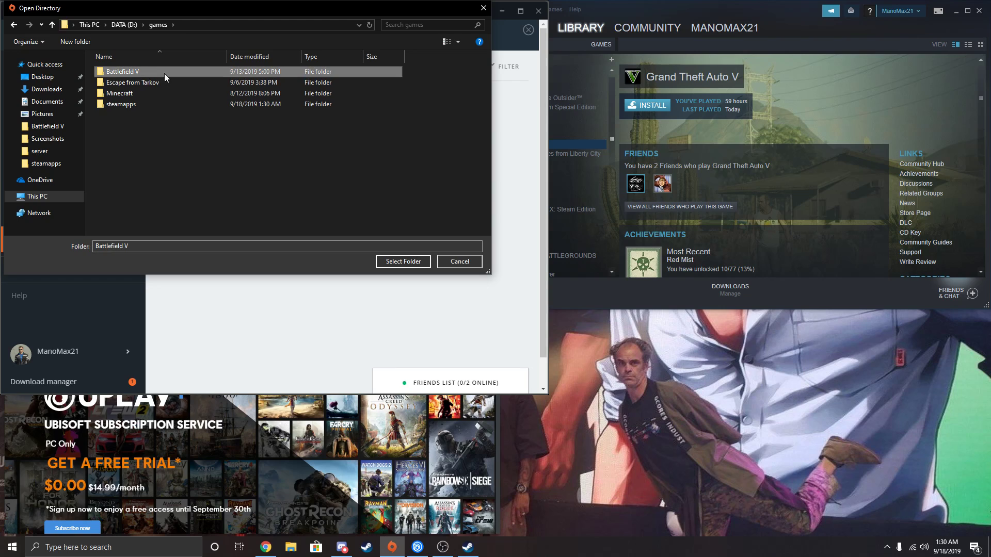
pyautogui.click(404, 261)
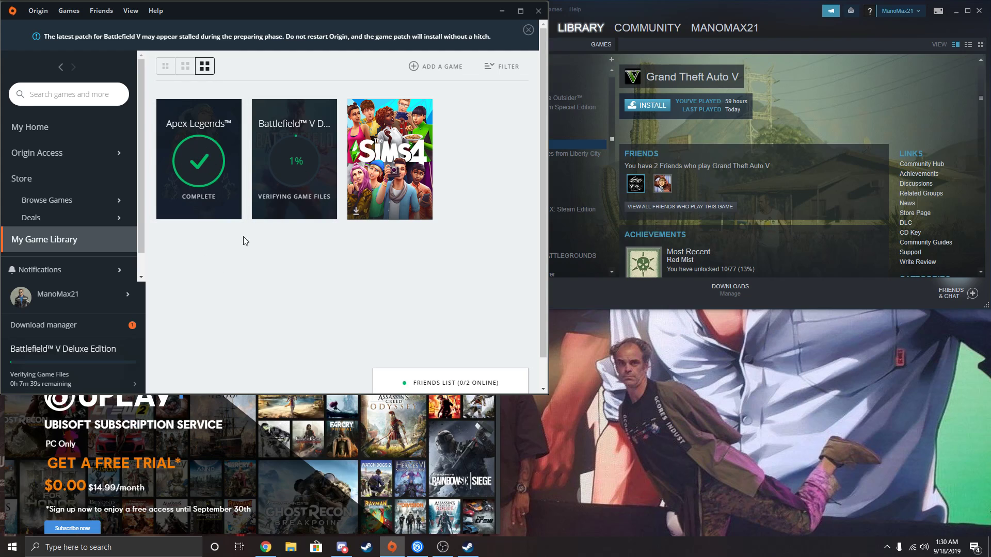
# Step: Minimize and restore the Origin window, then bring Uplay to the front and move its window higher over Origin
pyautogui.click(503, 13)
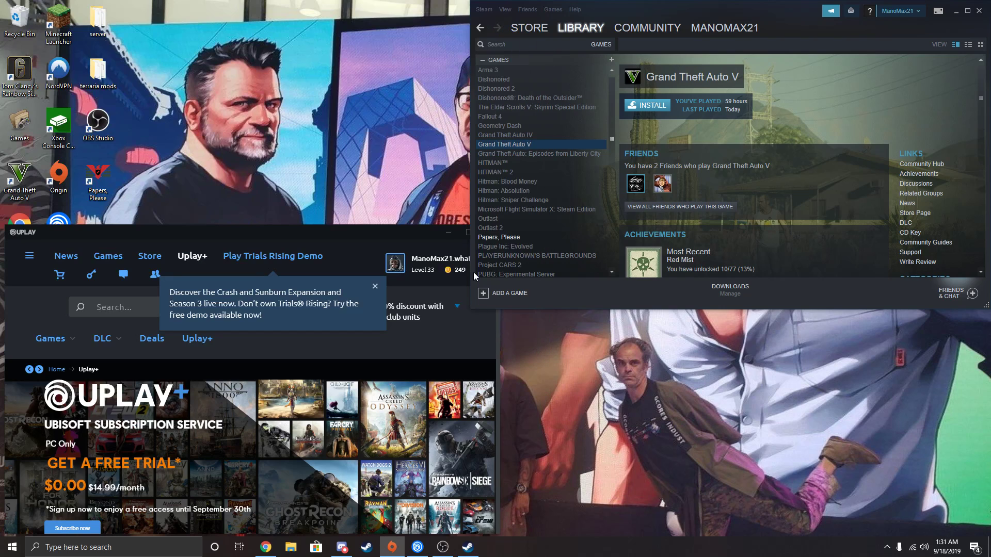
pyautogui.click(392, 547)
pyautogui.click(368, 448)
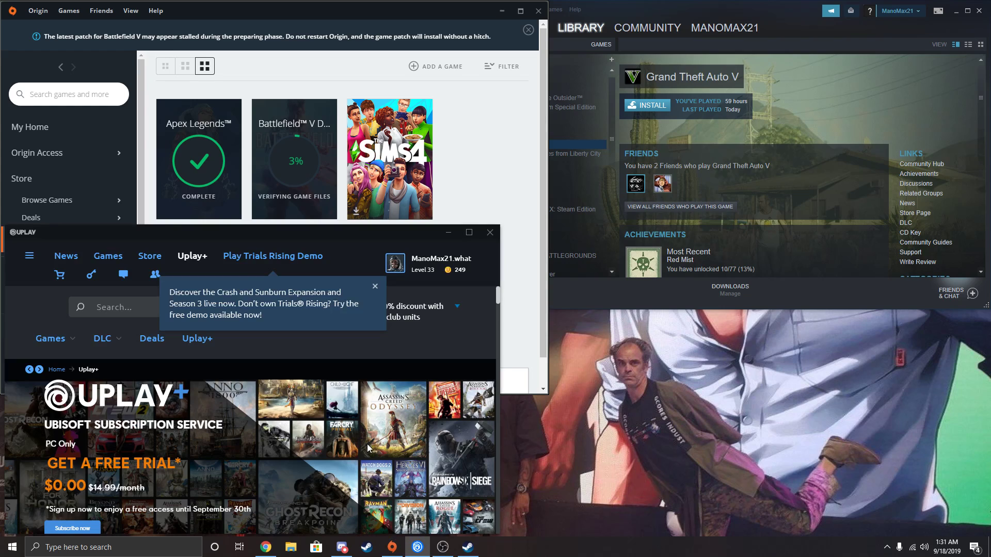
pyautogui.moveTo(253, 233); pyautogui.dragTo(307, 180)
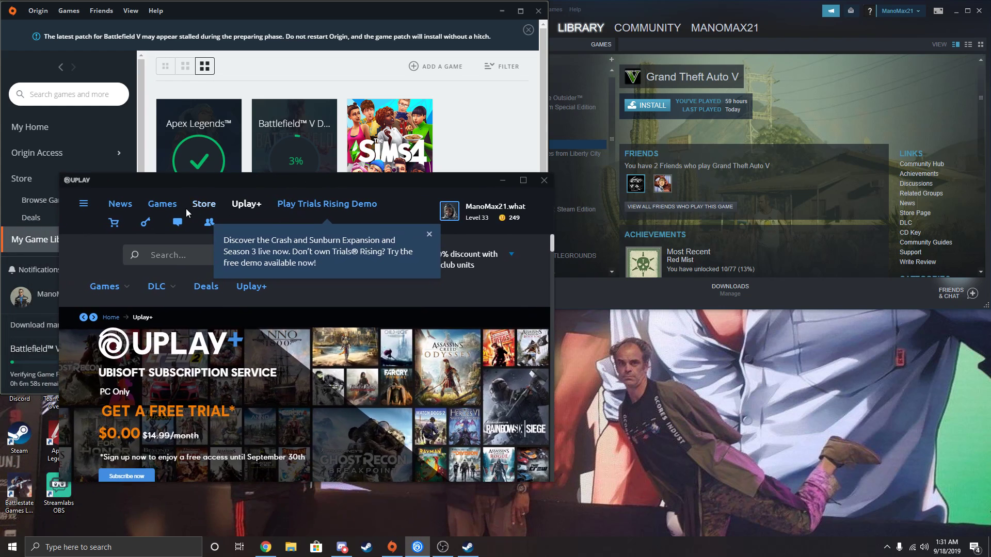
# Step: Open the details page of Tom Clancy's Rainbow Six Siege from the Uplay games collection
pyautogui.click(163, 204)
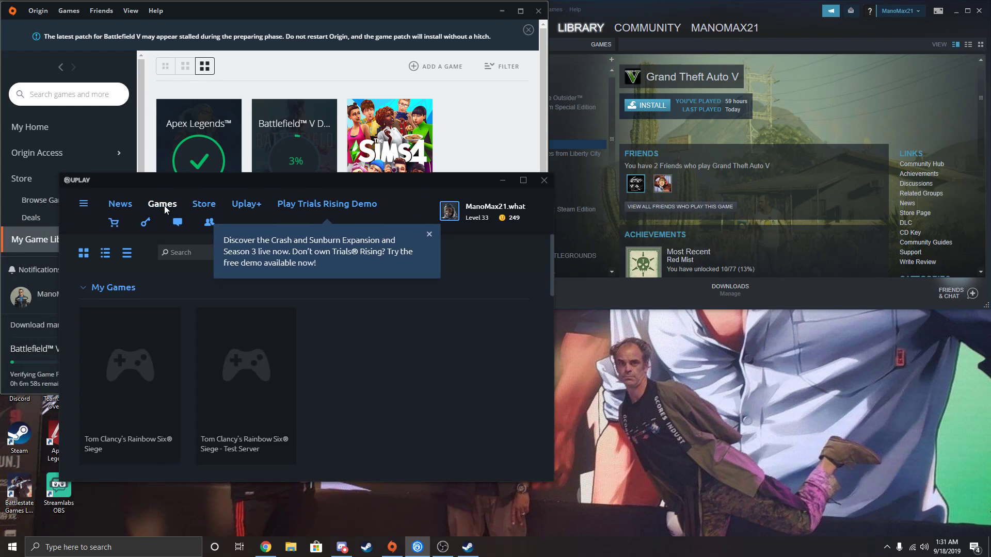
pyautogui.rightClick(172, 458)
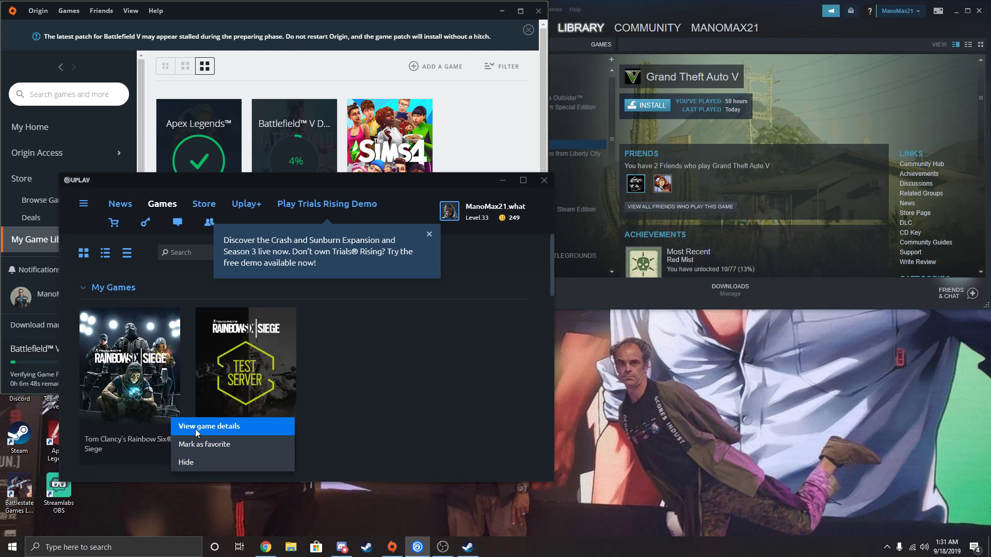
pyautogui.rightClick(151, 441)
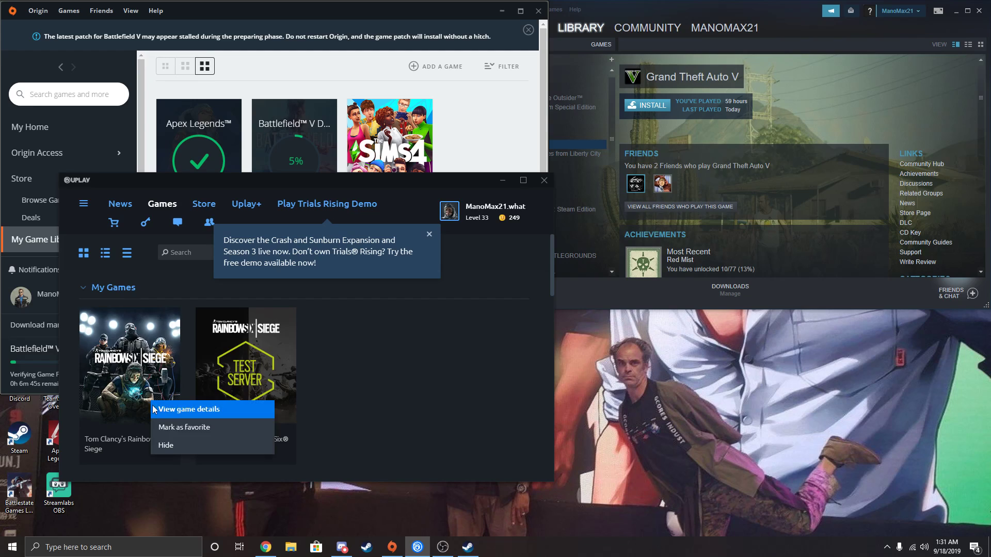
pyautogui.click(150, 450)
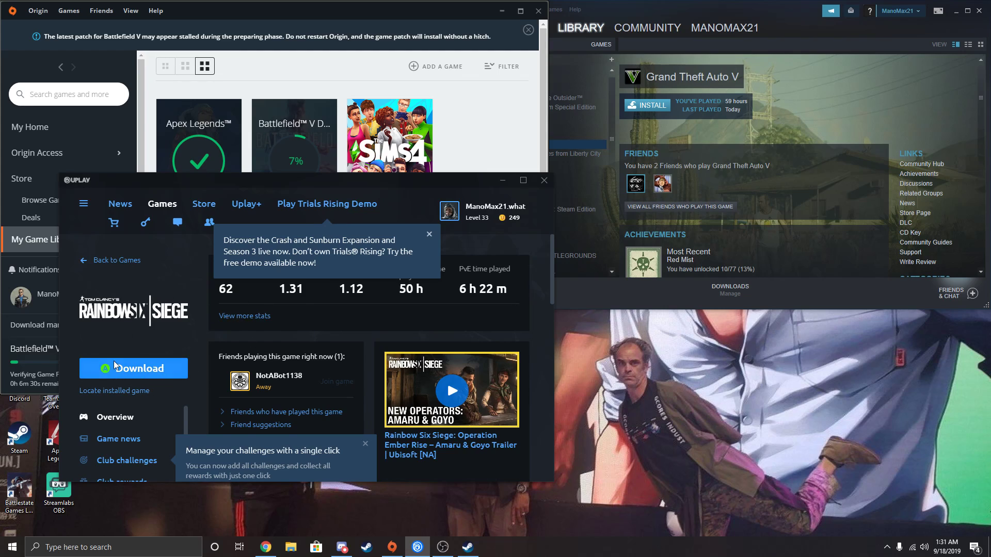
# Step: Try to locate the installed Rainbow Six Siege using the Ubisoft Game Launcher folder in D:\Game Downloads, and dismiss the resulting dialog
pyautogui.click(118, 392)
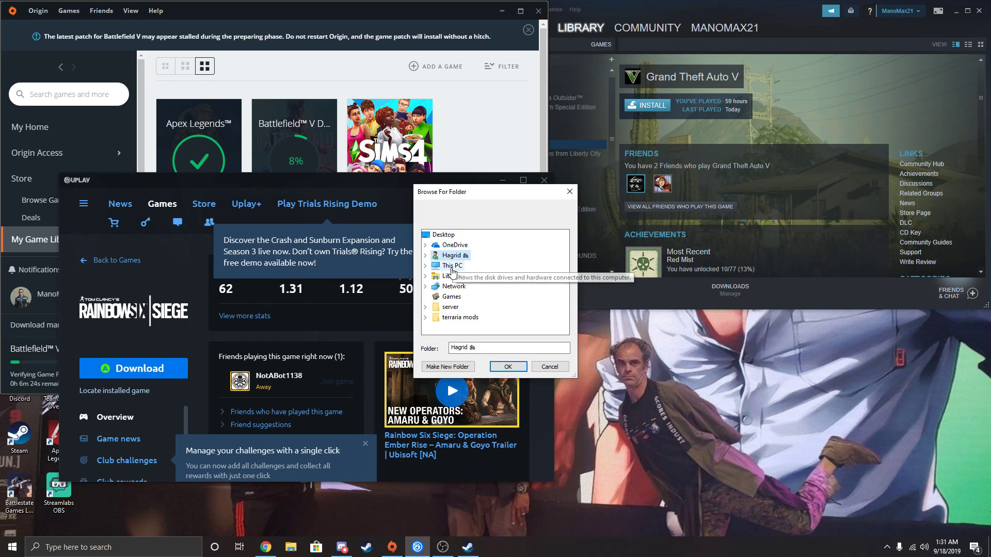
pyautogui.click(425, 265)
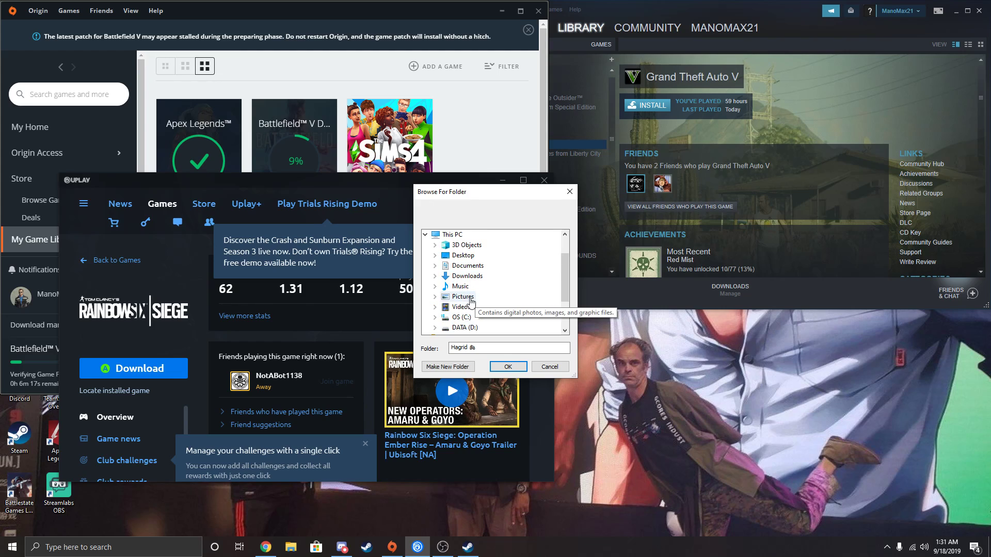
pyautogui.click(436, 328)
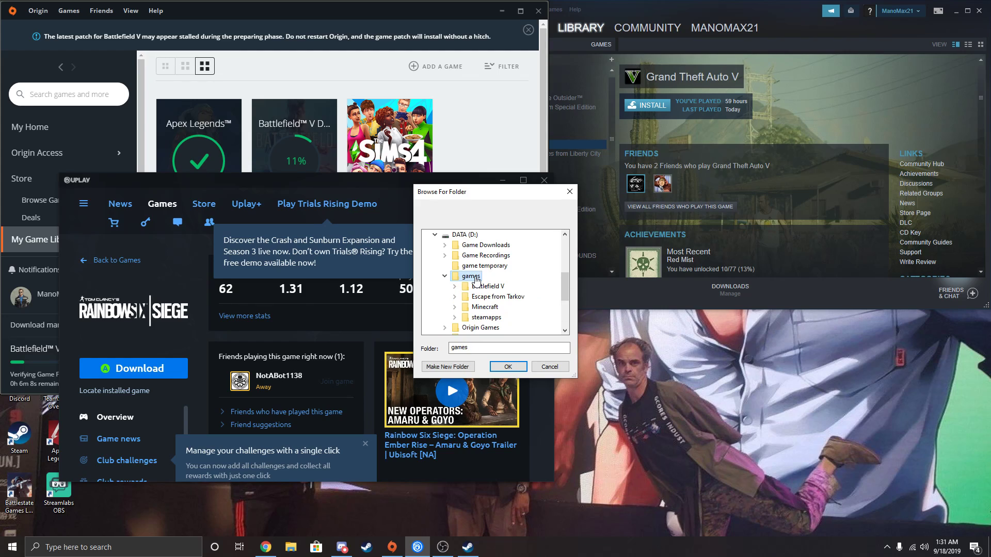
pyautogui.click(485, 245)
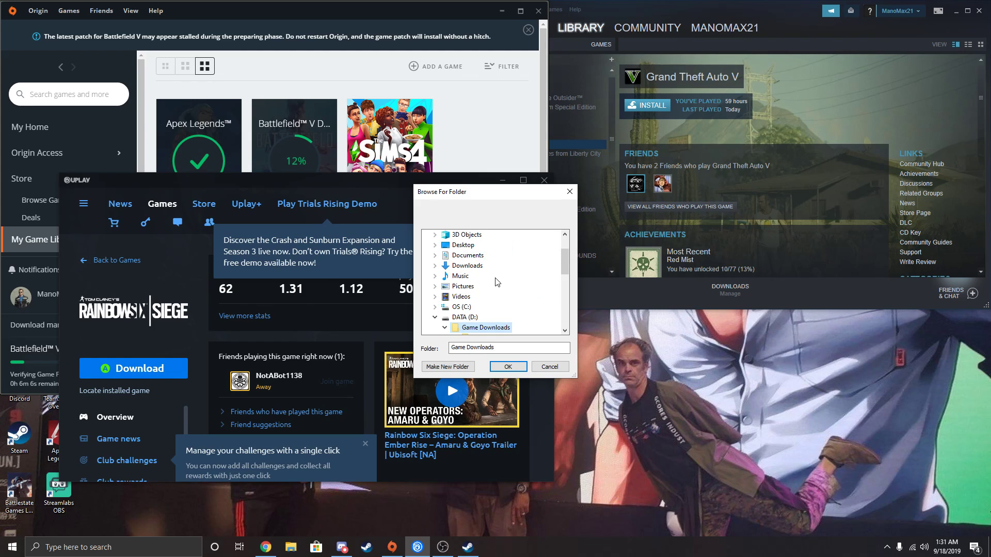
pyautogui.scroll(-3, 485, 248)
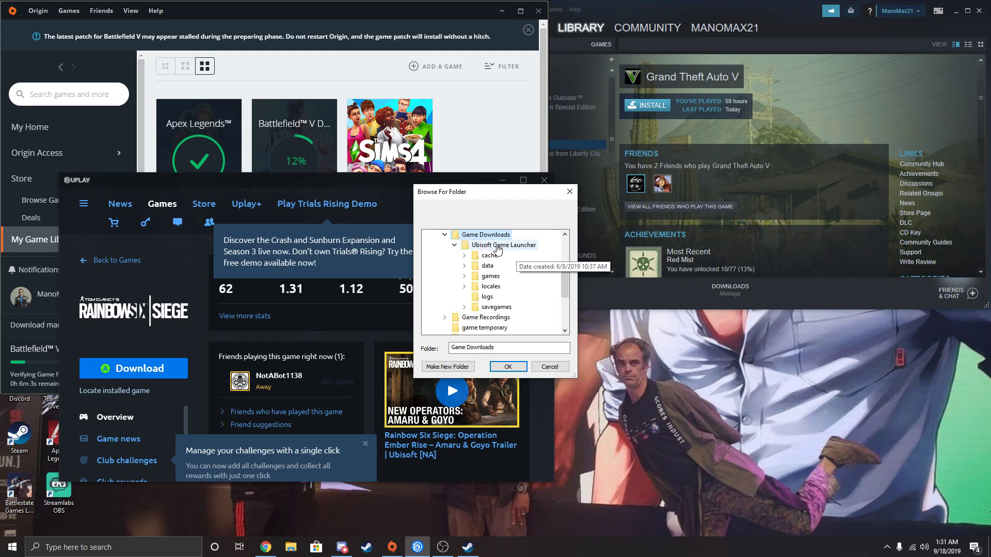
pyautogui.click(497, 248)
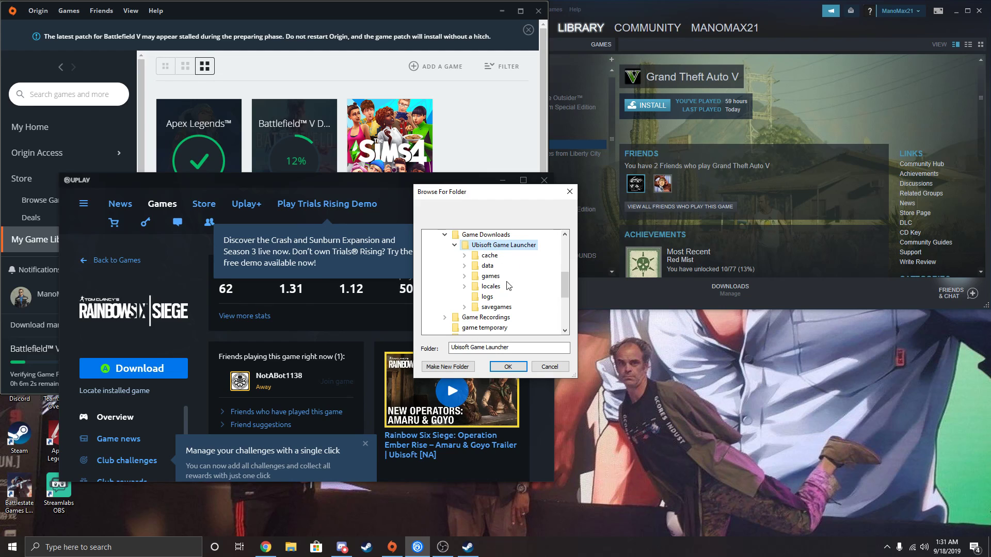
pyautogui.click(508, 366)
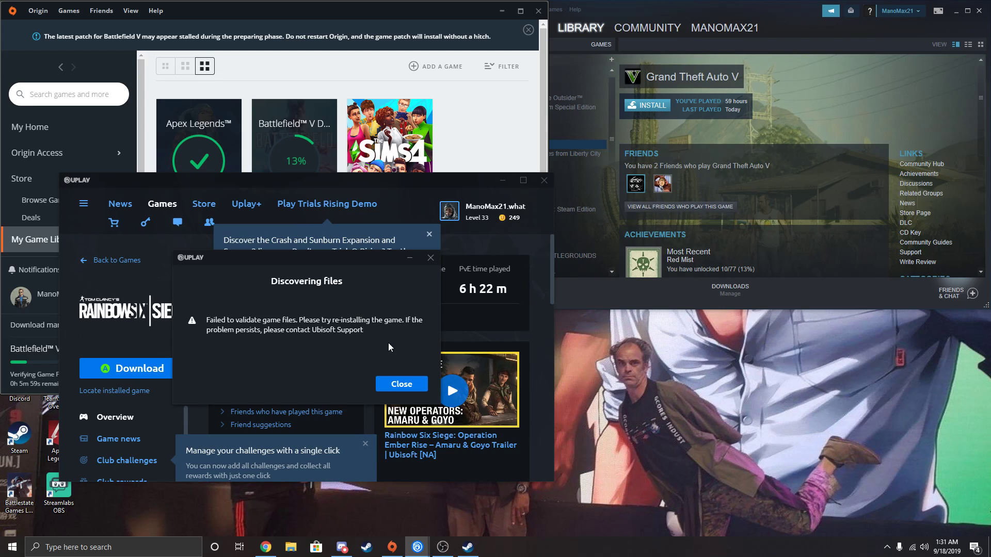
pyautogui.click(417, 386)
# Step: Start locating the installed Rainbow Six Siege again and select D:\Game Downloads\Ubisoft Game Launcher in the folder tree
pyautogui.click(121, 391)
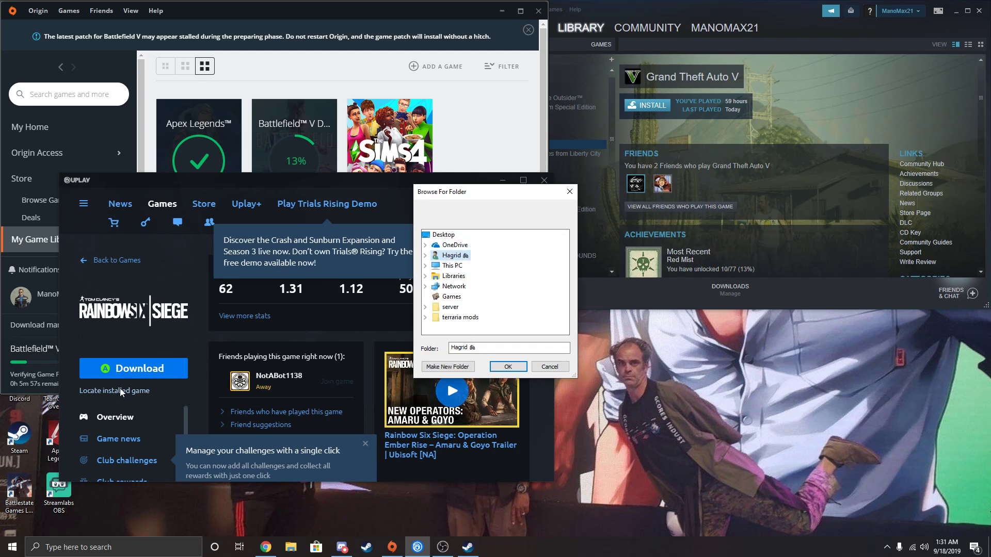
pyautogui.click(452, 265)
pyautogui.scroll(-1, 474, 291)
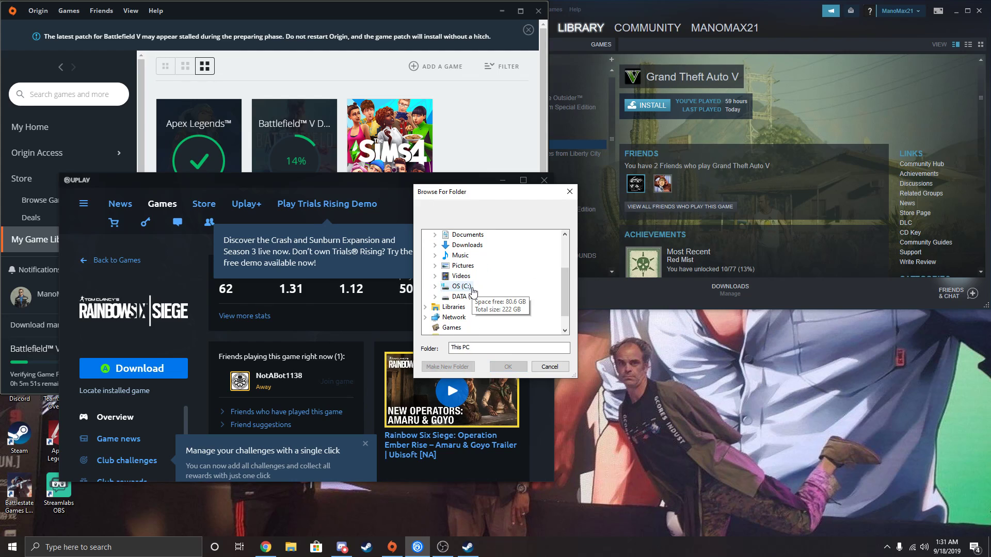
pyautogui.click(464, 297)
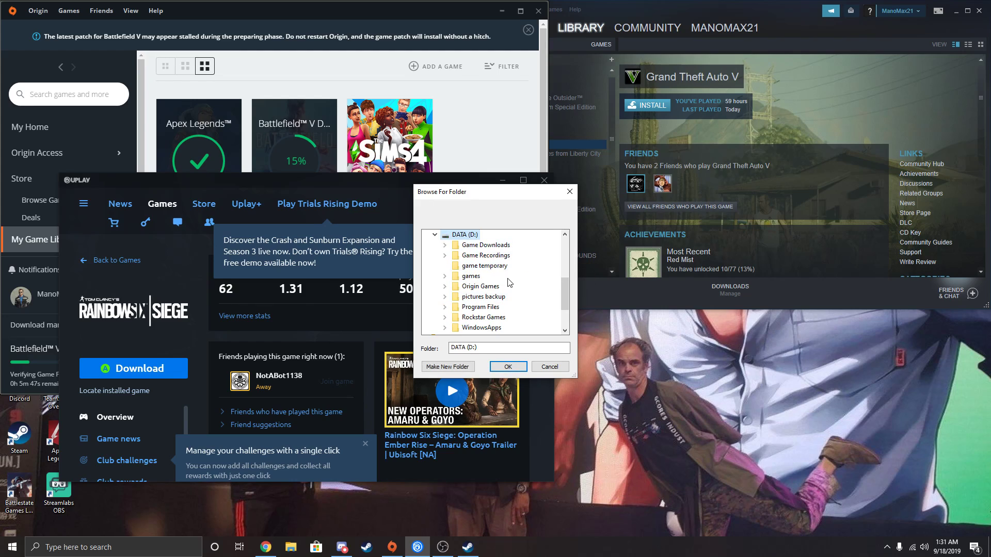
pyautogui.click(486, 245)
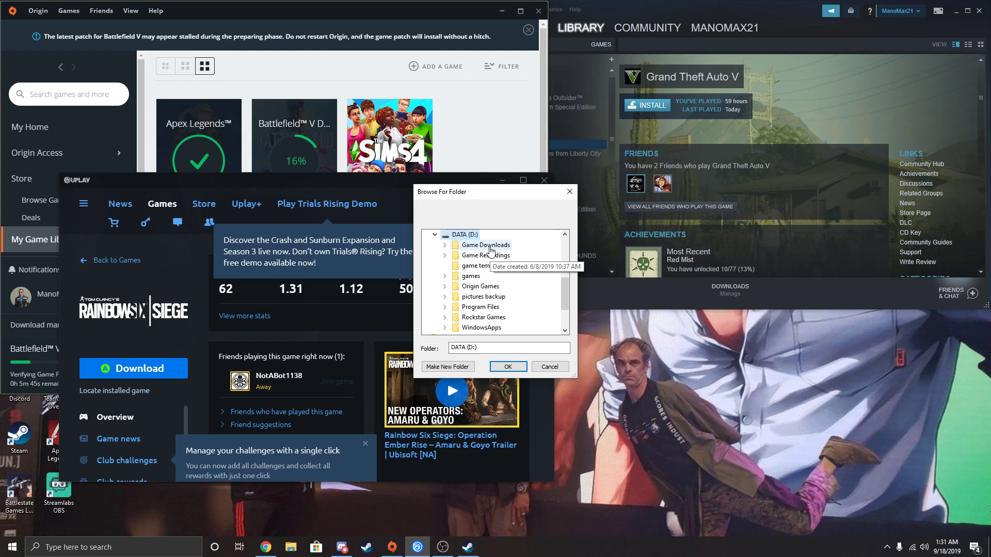
pyautogui.scroll(-3, 488, 302)
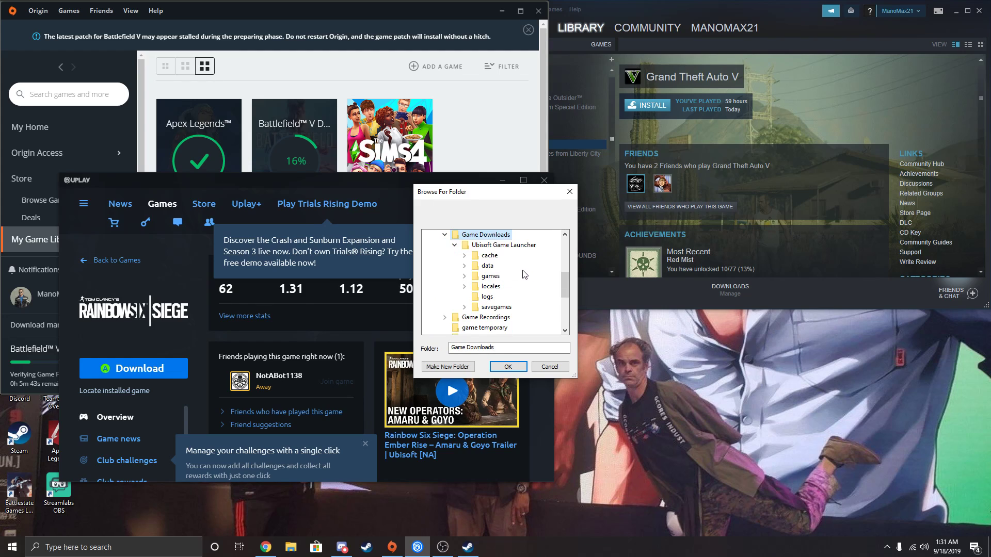
pyautogui.click(512, 250)
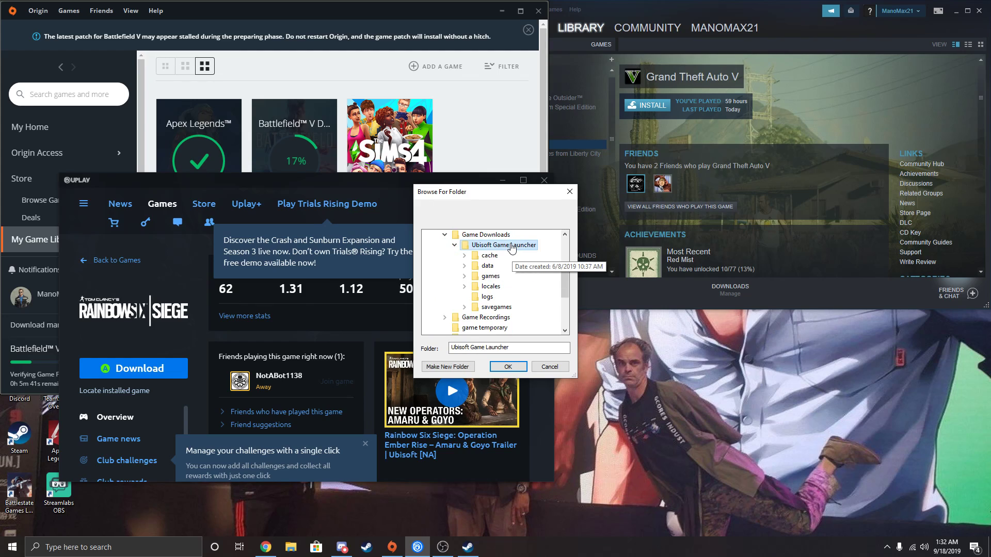
pyautogui.click(455, 246)
pyautogui.click(454, 245)
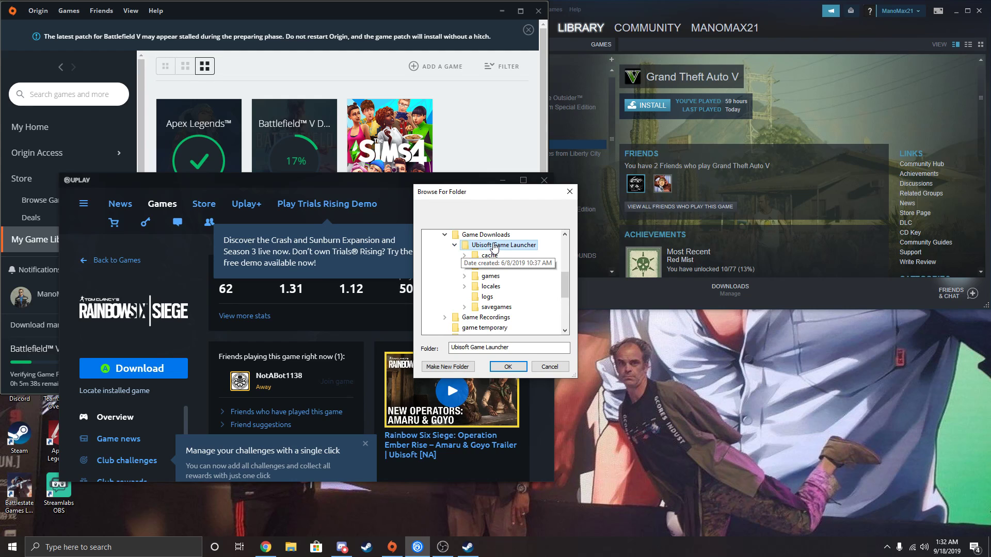
# Step: Switch to File Explorer and look through the contents of D:\Game Downloads\Ubisoft Game Launcher
pyautogui.click(290, 547)
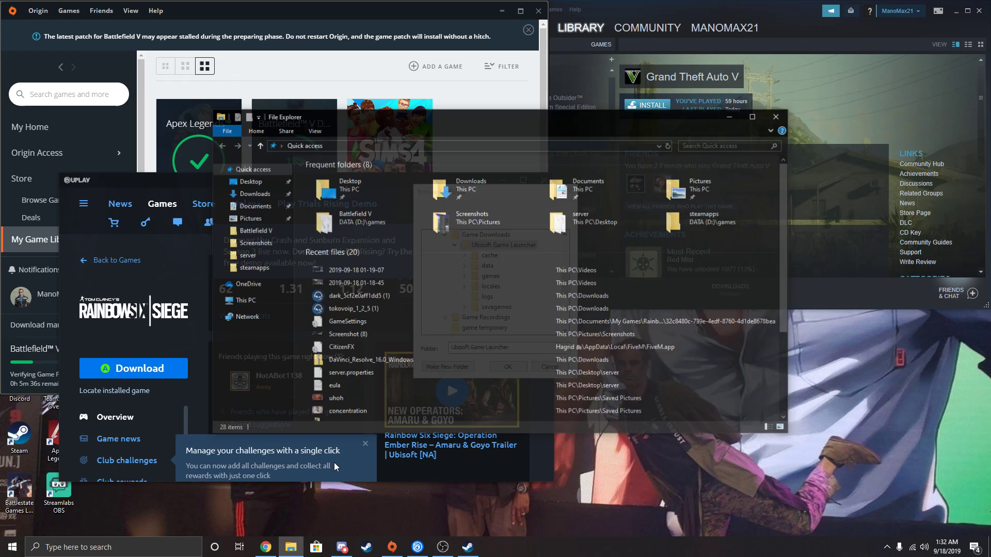
pyautogui.click(246, 300)
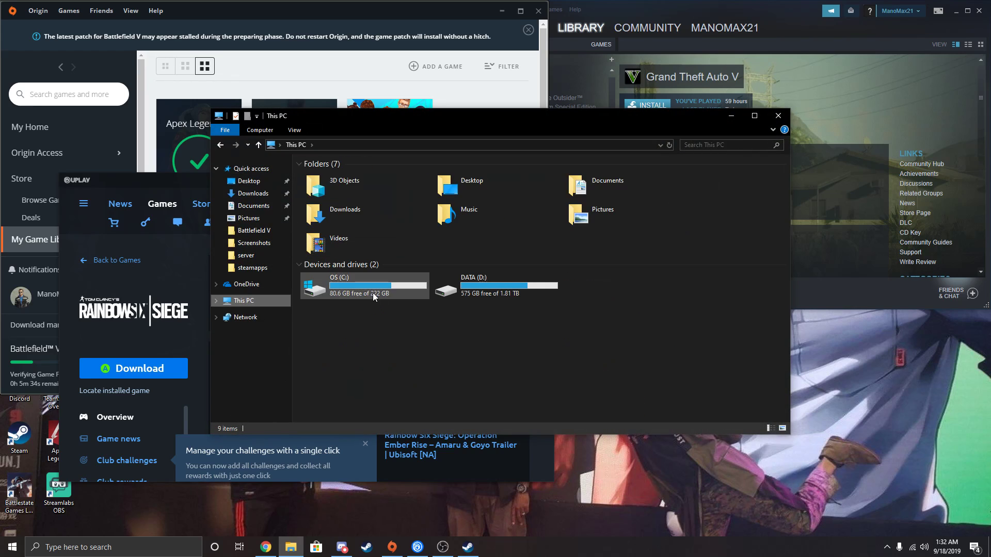
pyautogui.doubleClick(458, 292)
pyautogui.doubleClick(380, 177)
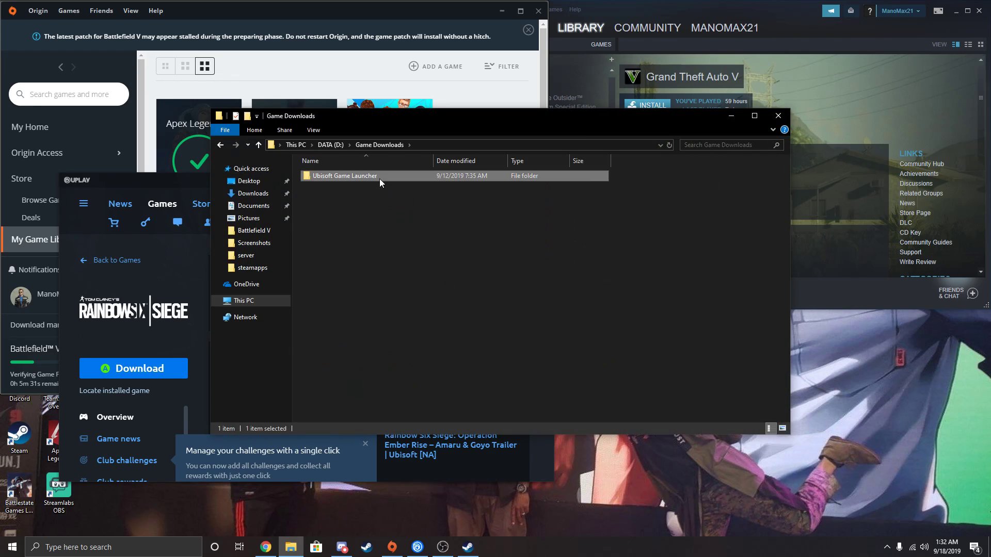
pyautogui.doubleClick(379, 179)
pyautogui.scroll(-10, 420, 340)
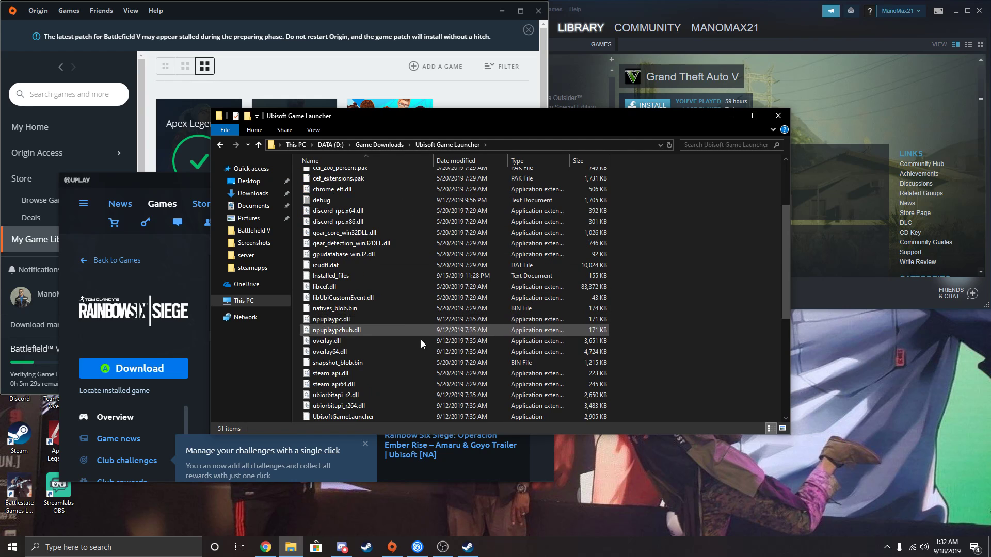
pyautogui.scroll(9, 394, 368)
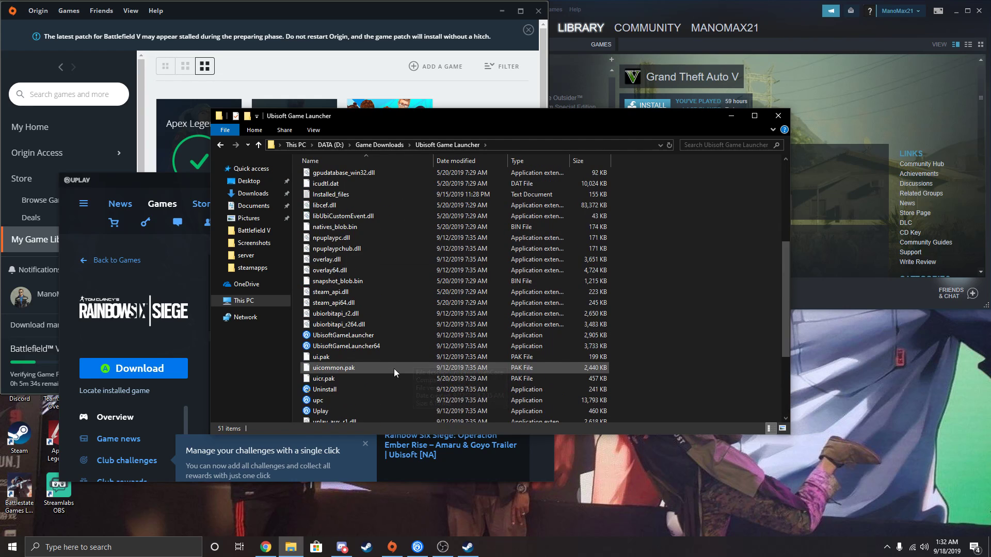
# Step: Check the games folder on drive D: for the Rainbow Six Siege installation and return to the drive's root
pyautogui.click(370, 145)
pyautogui.click(326, 144)
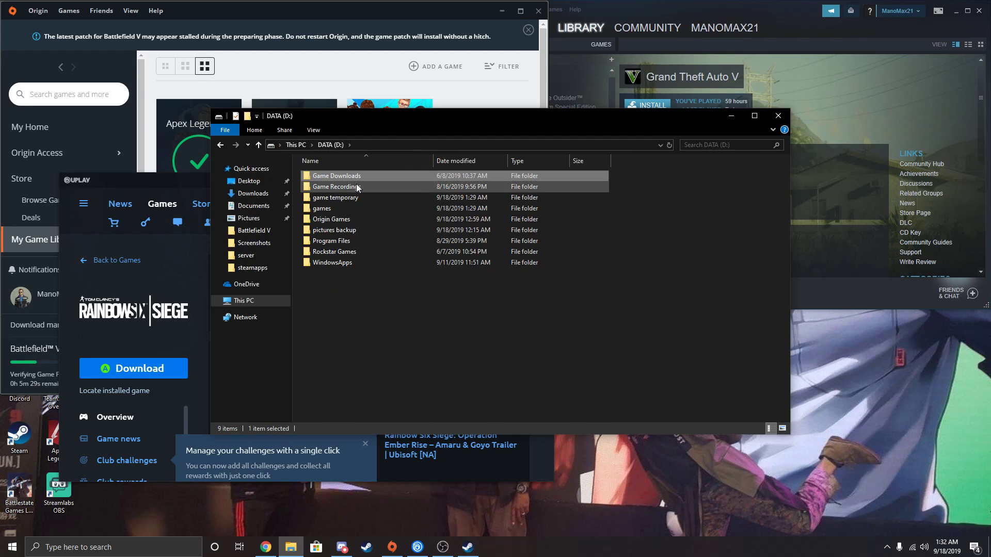
pyautogui.click(352, 210)
pyautogui.doubleClick(352, 210)
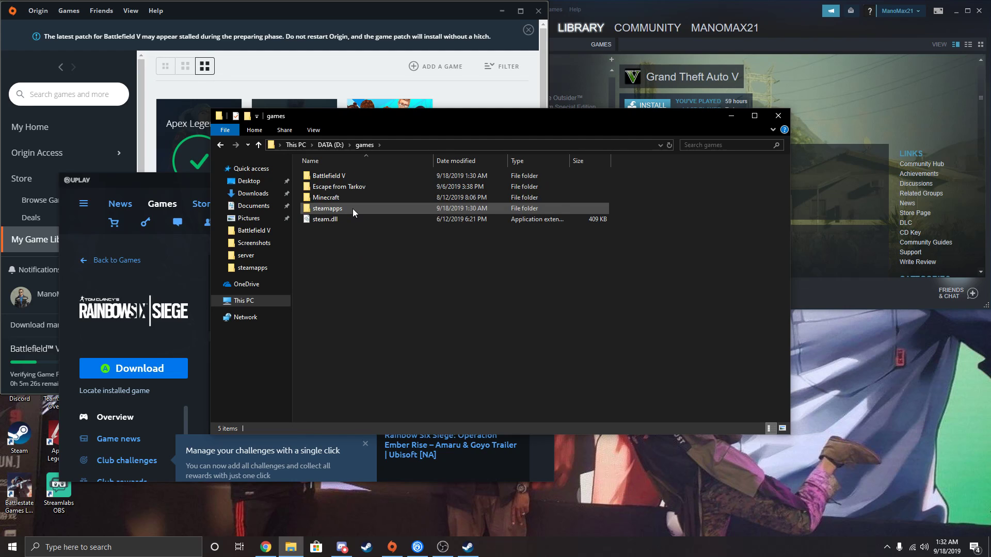
pyautogui.click(331, 144)
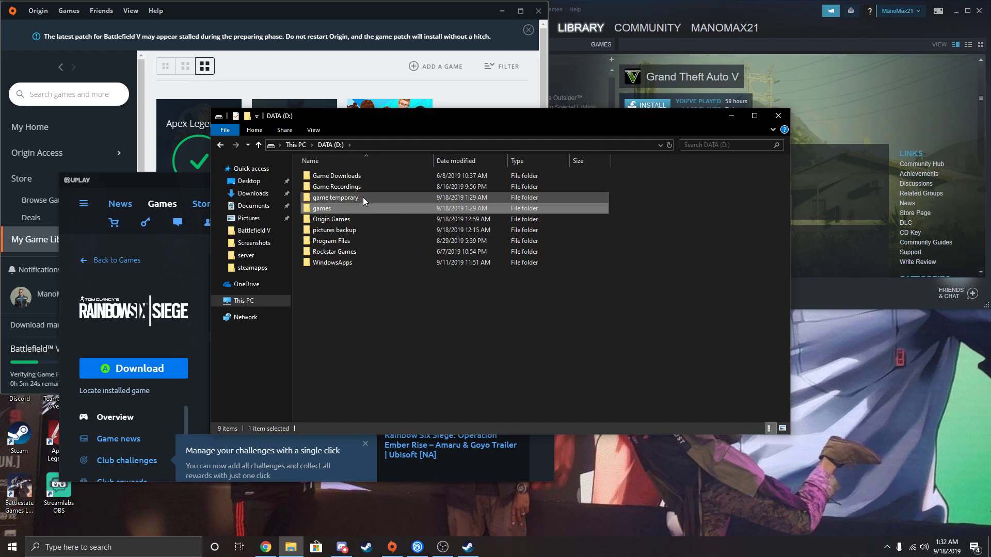
# Step: Examine the games subfolder inside D:\Game Downloads\Ubisoft Game Launcher for the Siege installation, and close File Explorer
pyautogui.click(367, 178)
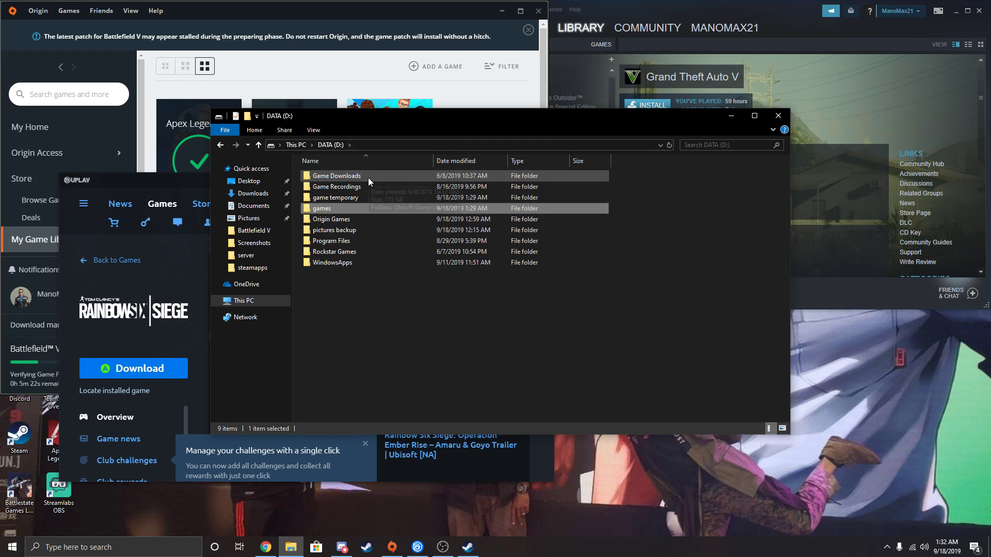
pyautogui.doubleClick(373, 179)
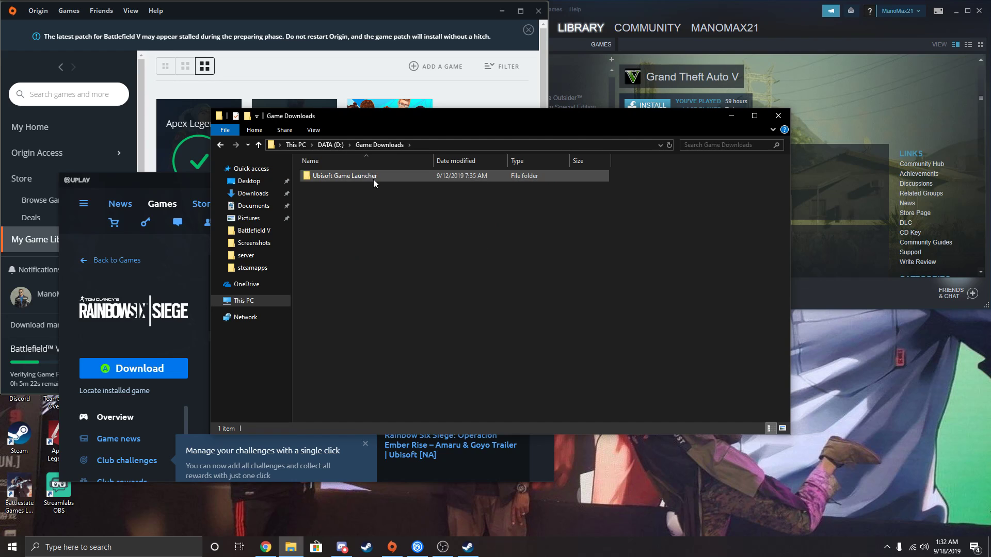
pyautogui.doubleClick(374, 178)
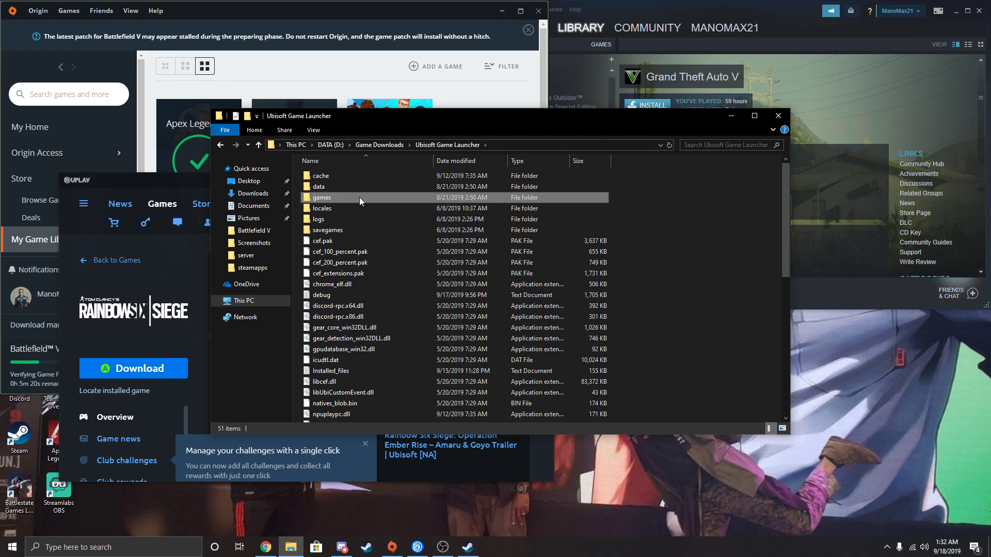
pyautogui.doubleClick(360, 197)
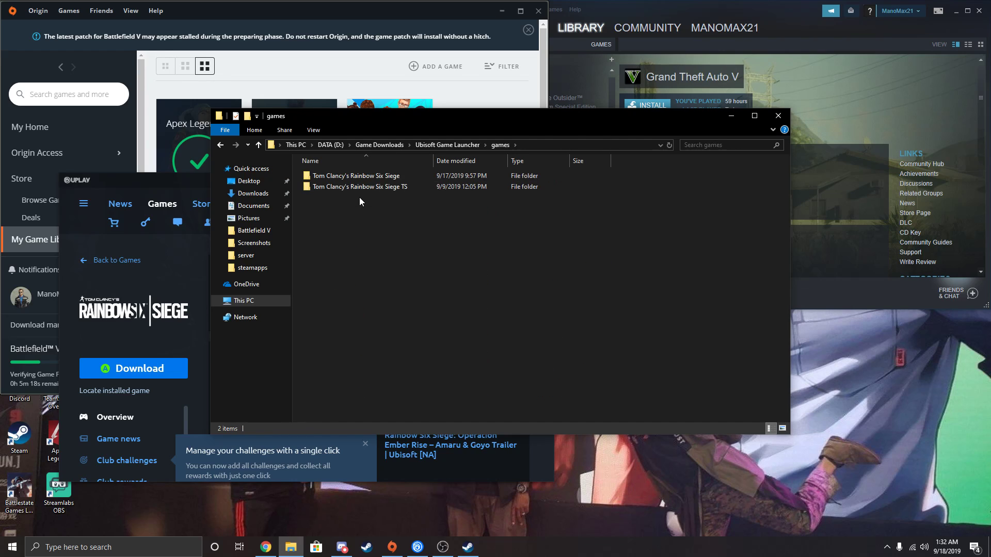
pyautogui.click(779, 118)
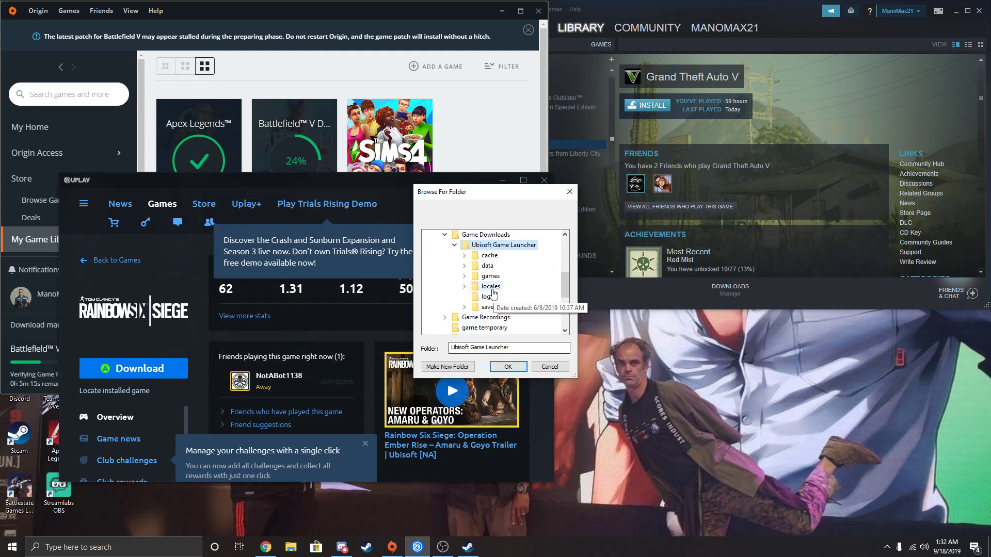
# Step: Choose the Tom Clancy's Rainbow Six Siege folder inside Ubisoft Game Launcher\games as the installed game location and start file discovery
pyautogui.click(463, 275)
pyautogui.scroll(-1, 517, 288)
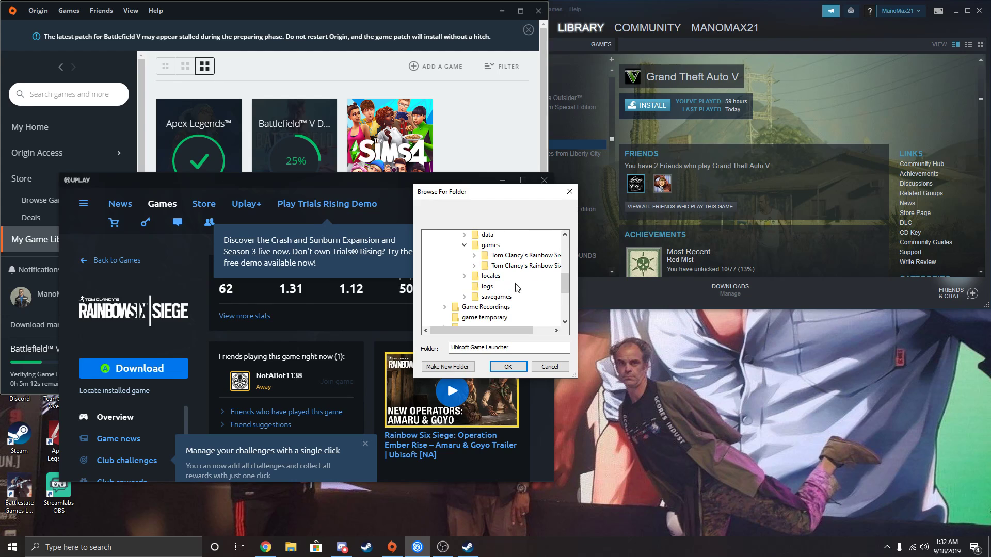
pyautogui.moveTo(520, 331); pyautogui.dragTo(539, 330)
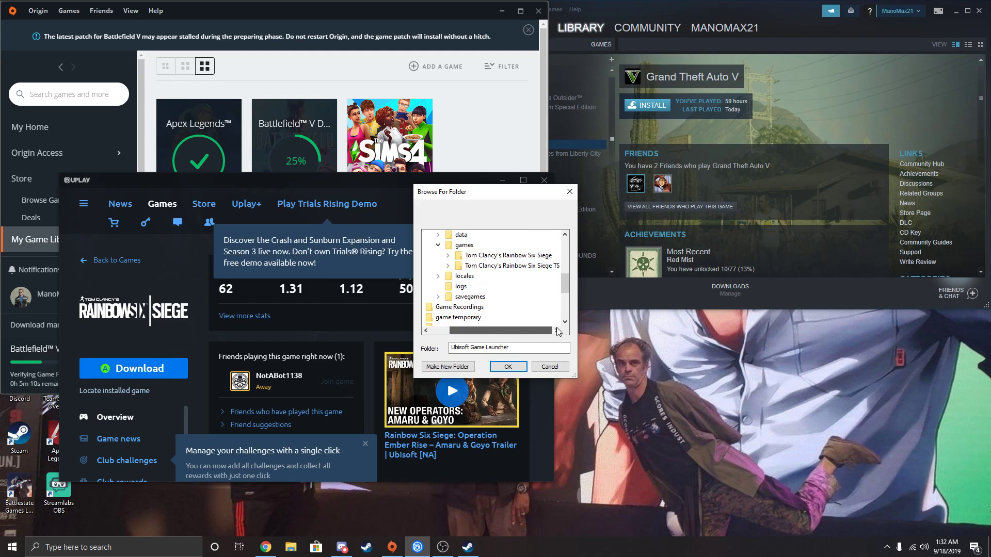
pyautogui.doubleClick(530, 256)
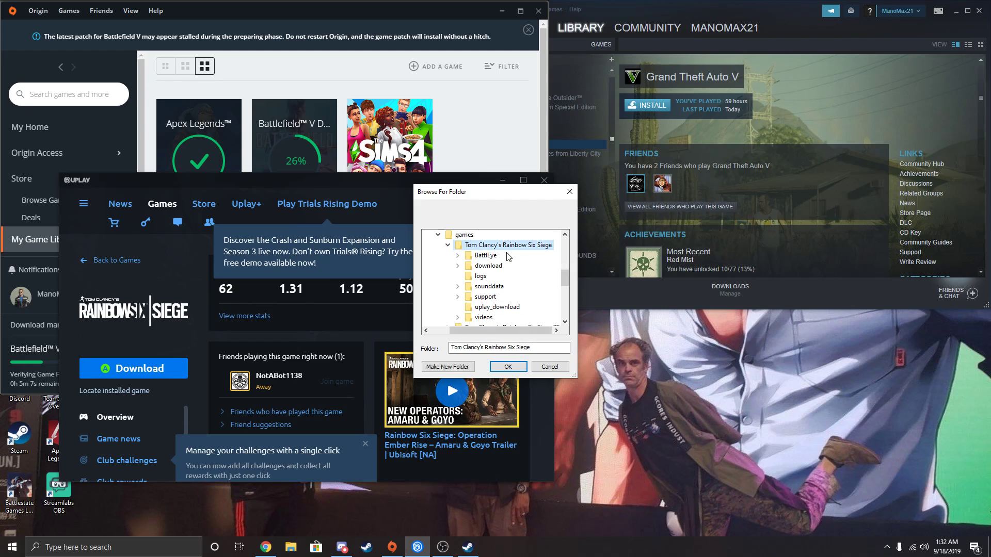
pyautogui.click(507, 367)
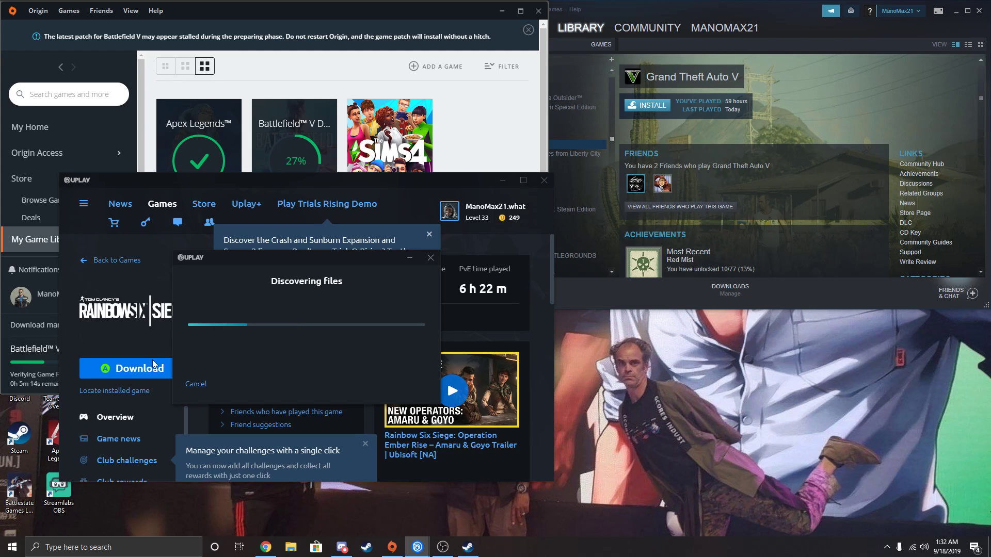
# Step: Cycle through the Steam, Origin and Uplay windows, ending with Steam in front
pyautogui.click(748, 12)
pyautogui.click(337, 16)
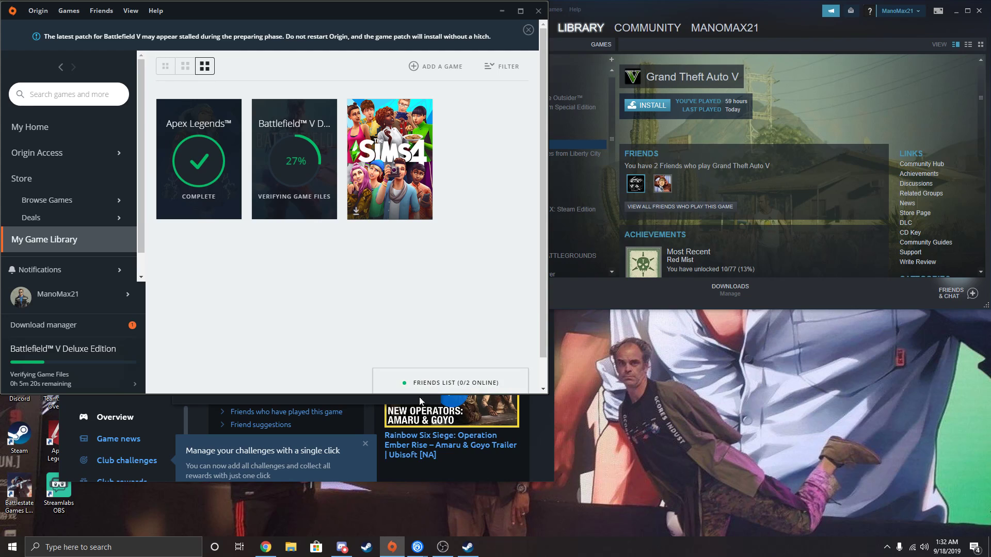
pyautogui.click(399, 479)
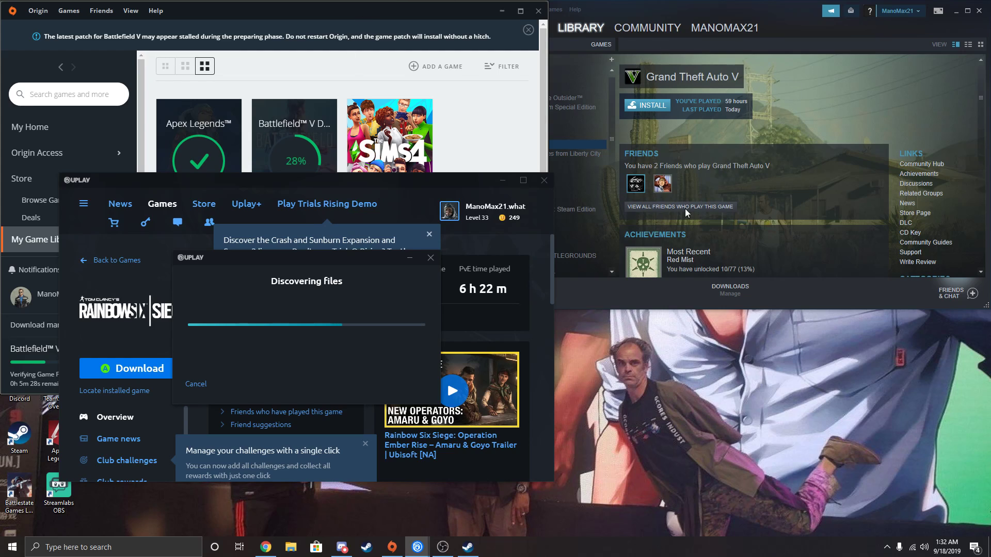
pyautogui.click(655, 4)
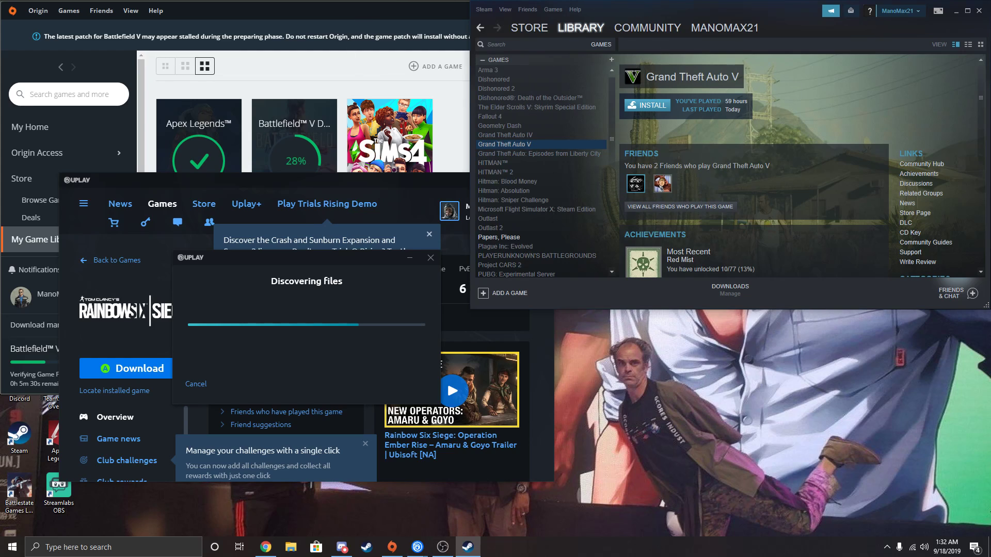